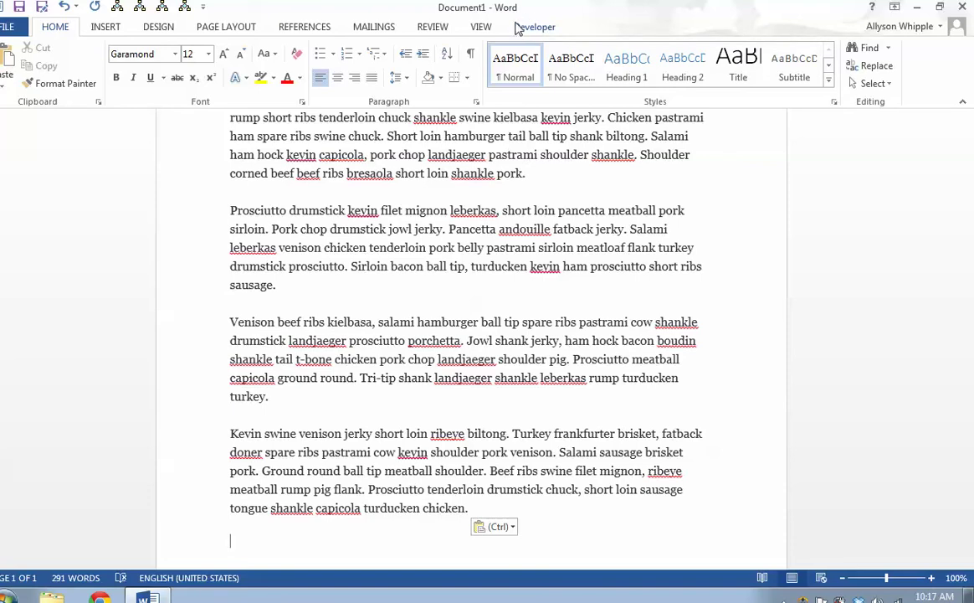
Review the Quick Access Toolbar customization options and the command sources available for it, closing the options without changes
left_click(10, 27)
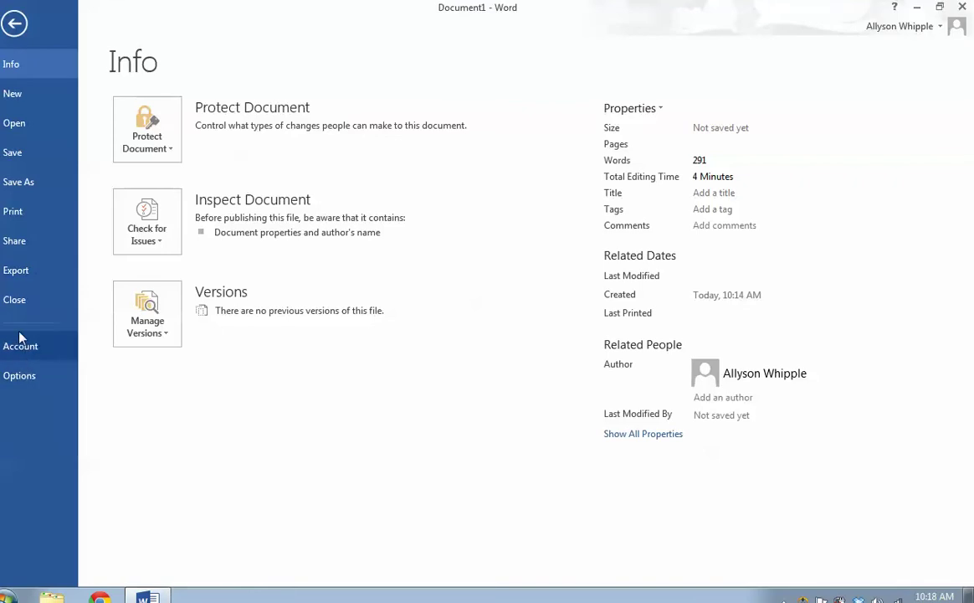
key("Escape")
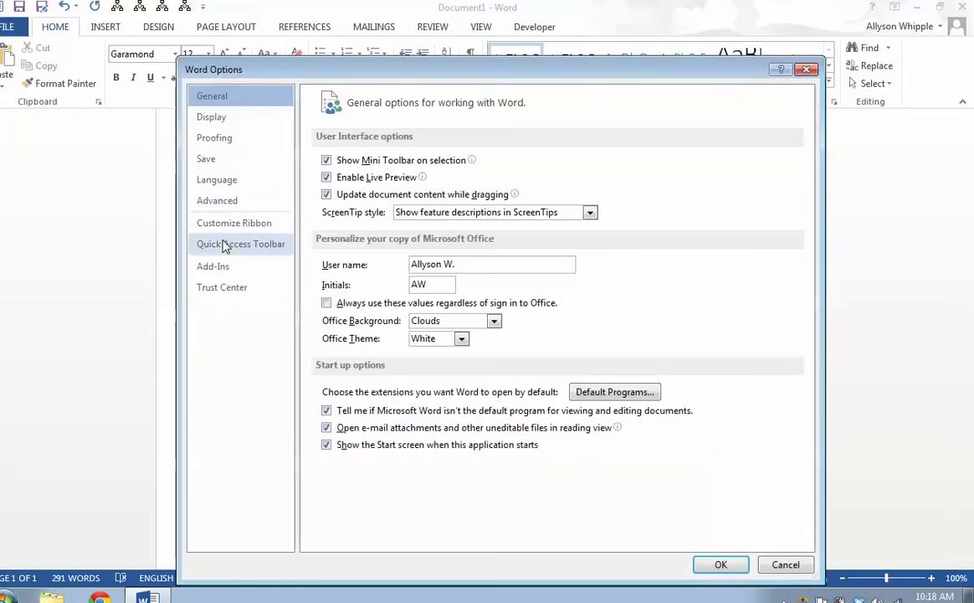
left_click(224, 243)
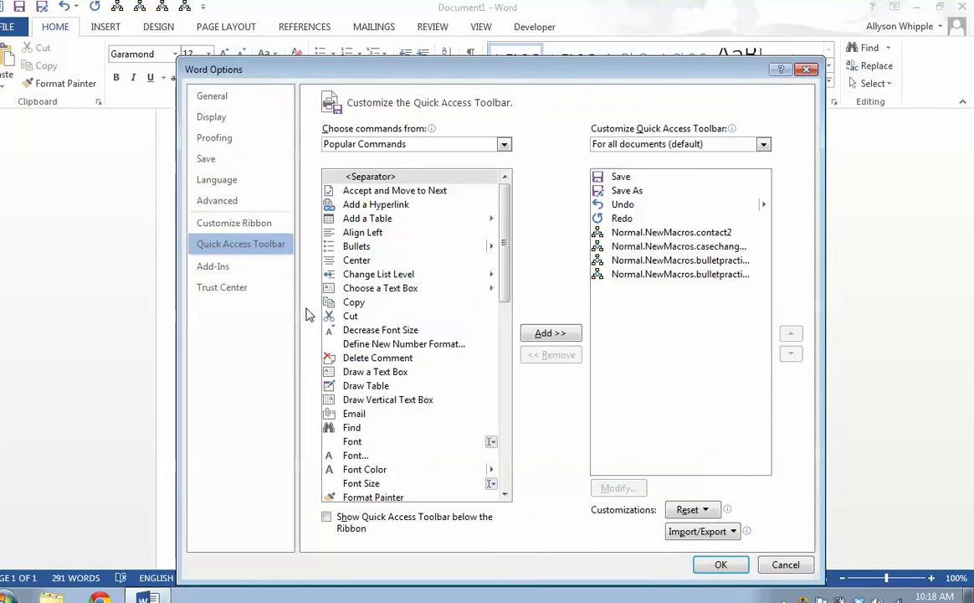
left_click(445, 147)
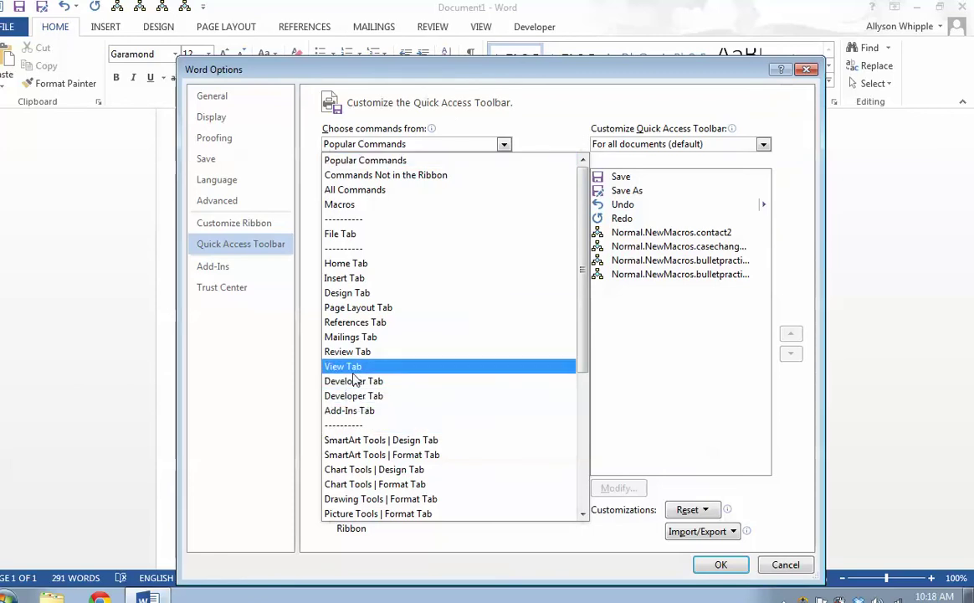
left_click(365, 160)
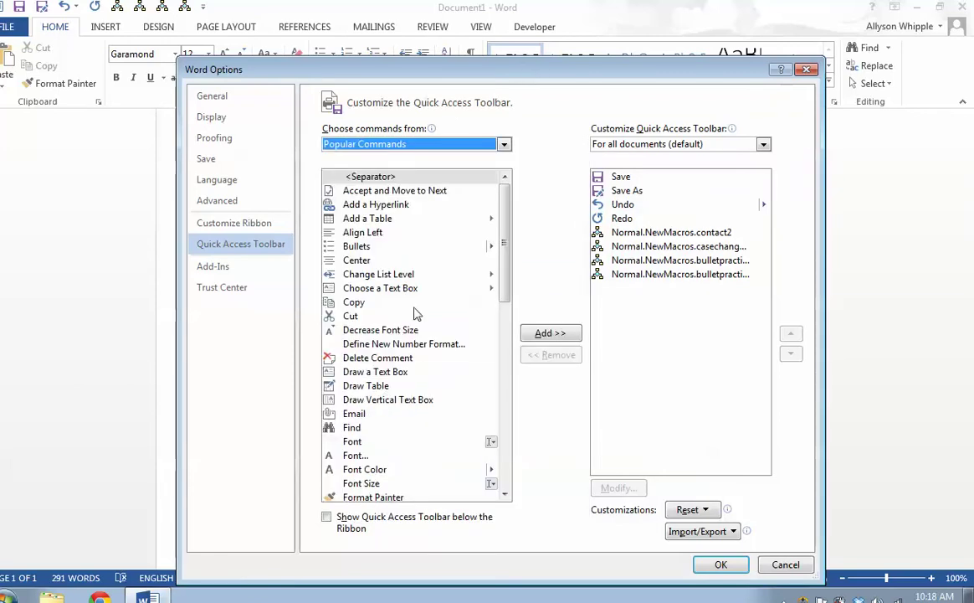
left_click(785, 565)
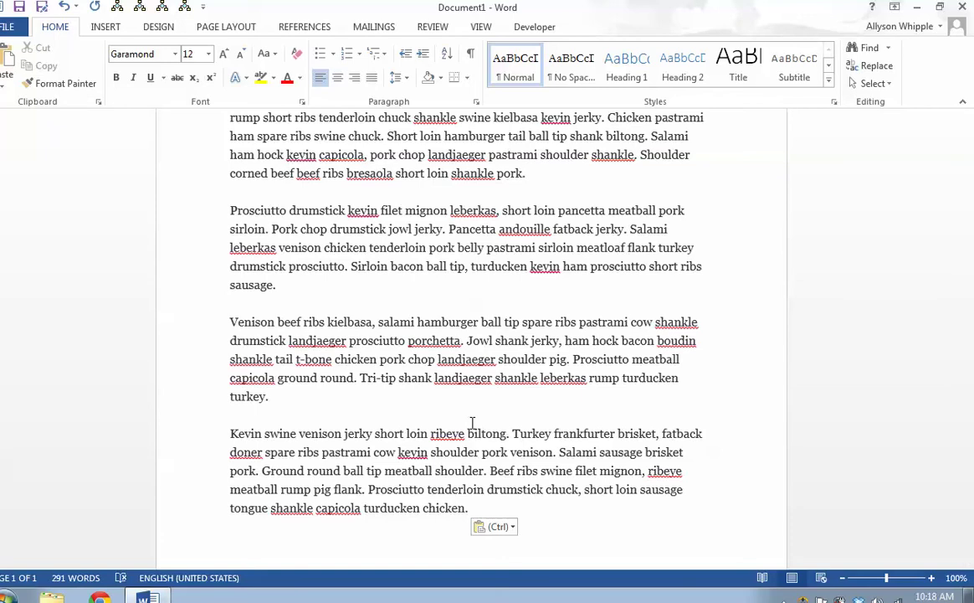
Compare the macro commands offered among the Developer tools and the View tools, and check the Quick Access Toolbar's customization choices
left_click(528, 28)
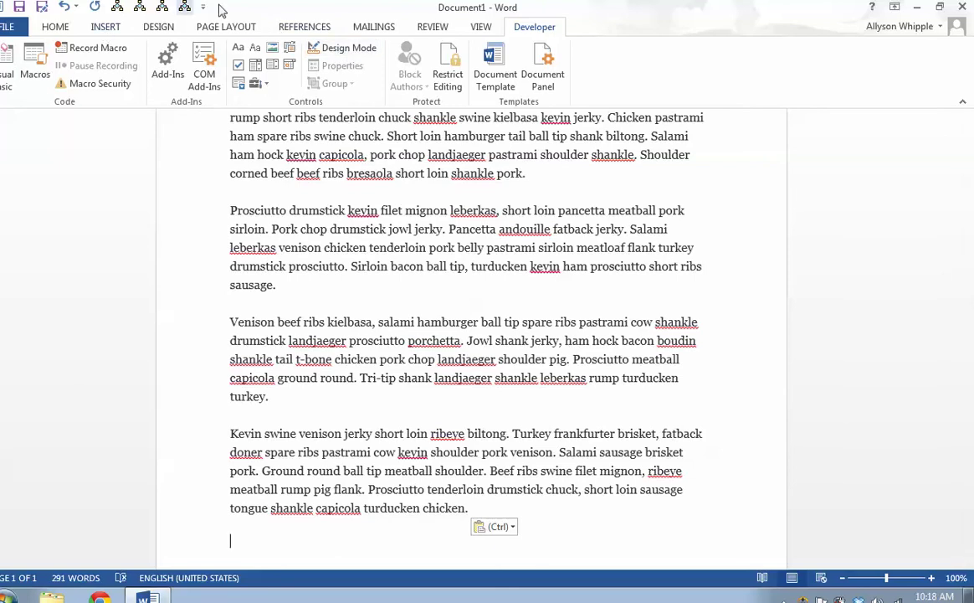
left_click(479, 29)
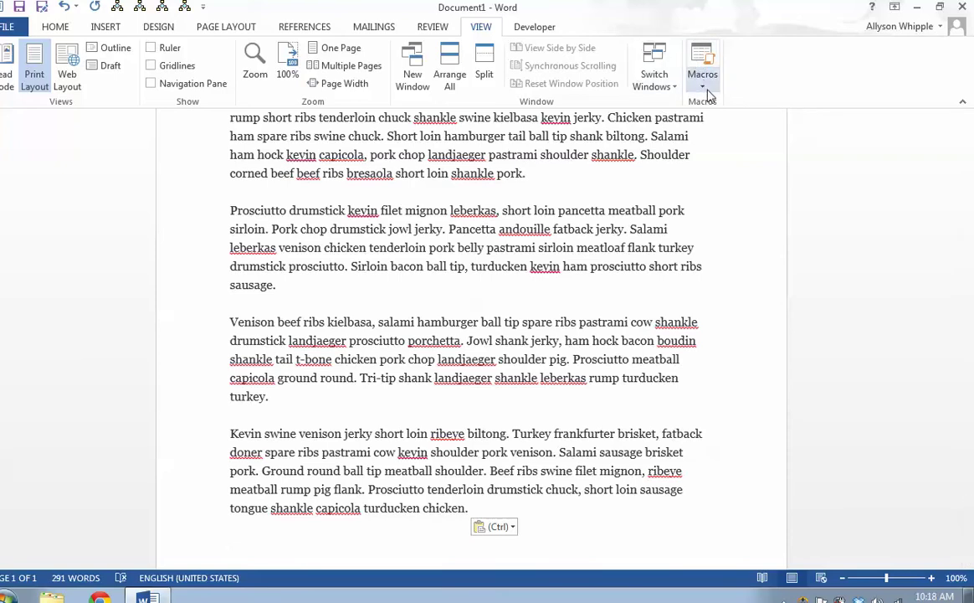
left_click(524, 28)
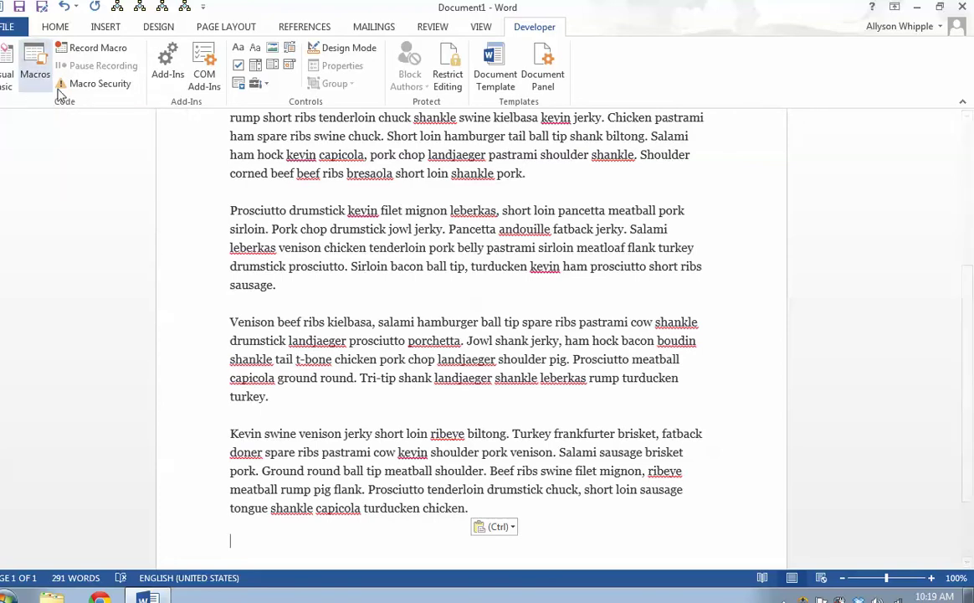
left_click(481, 28)
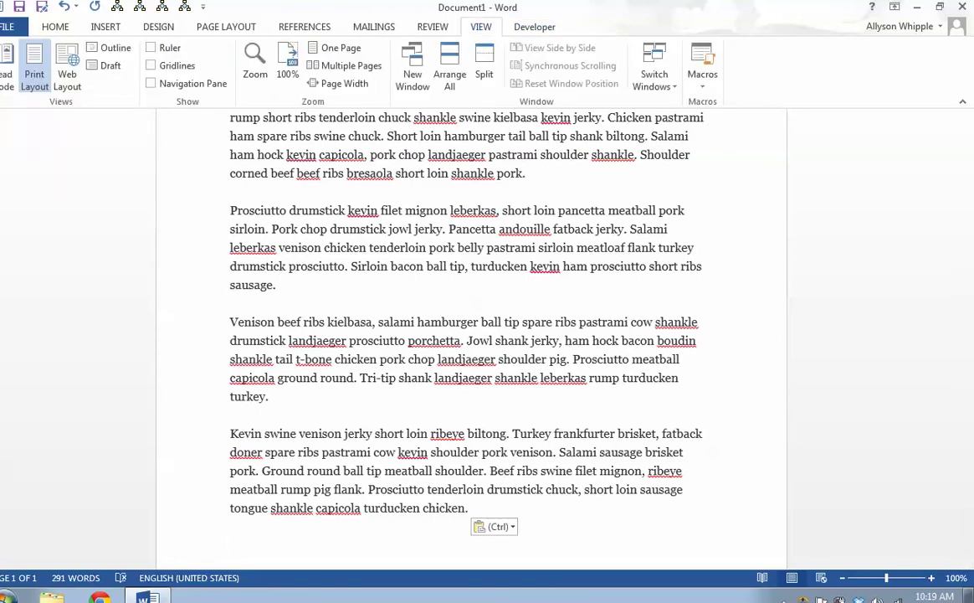
left_click(707, 94)
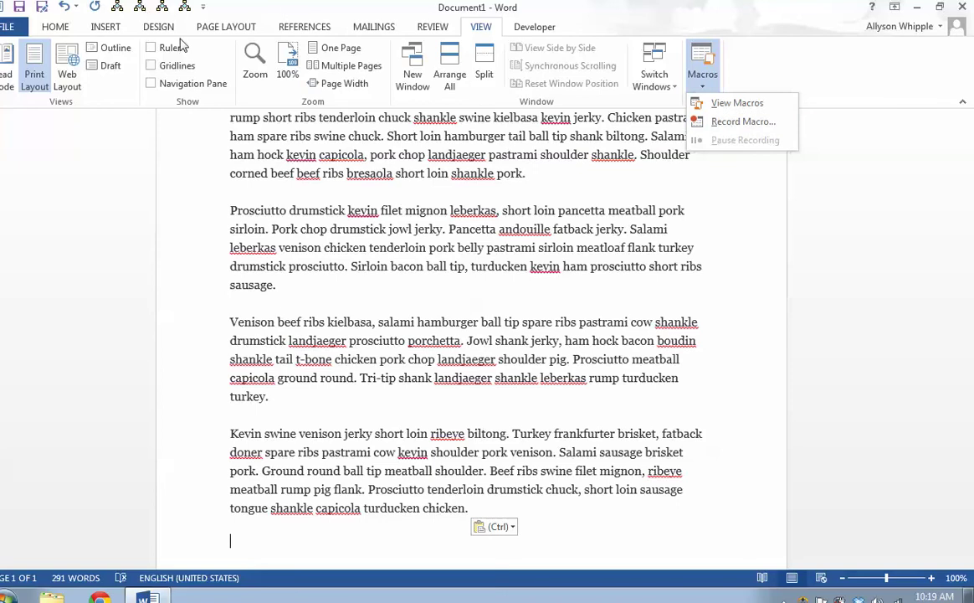
left_click(203, 8)
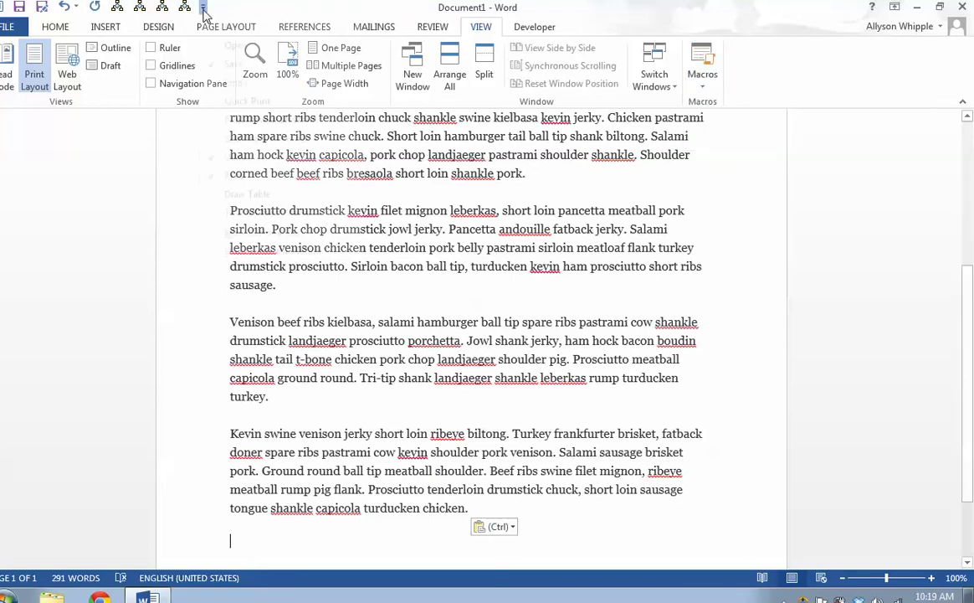
left_click(202, 8)
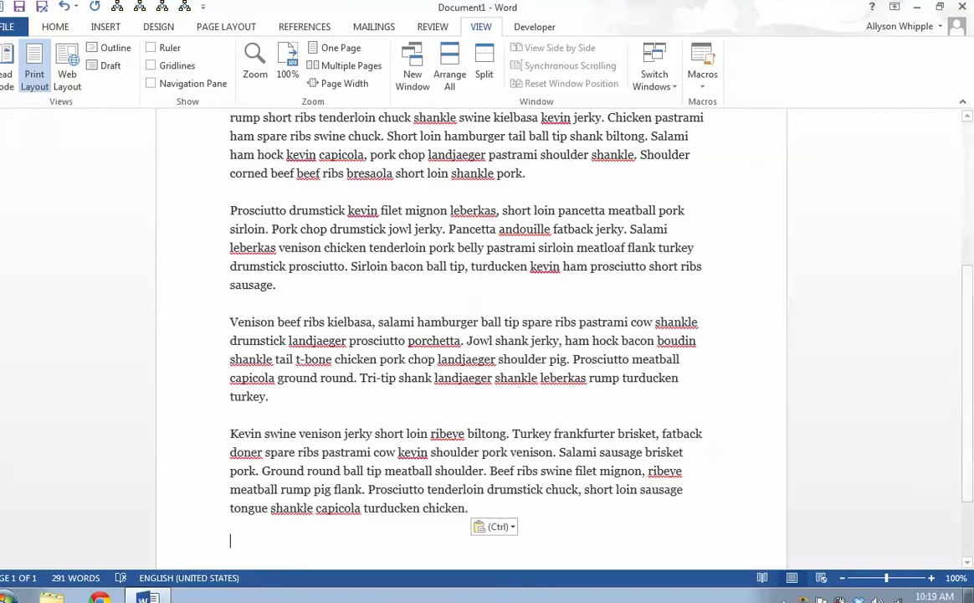
Check which macros can be added to the Quick Access Toolbar in the Word options, closing them without changes
left_click(8, 27)
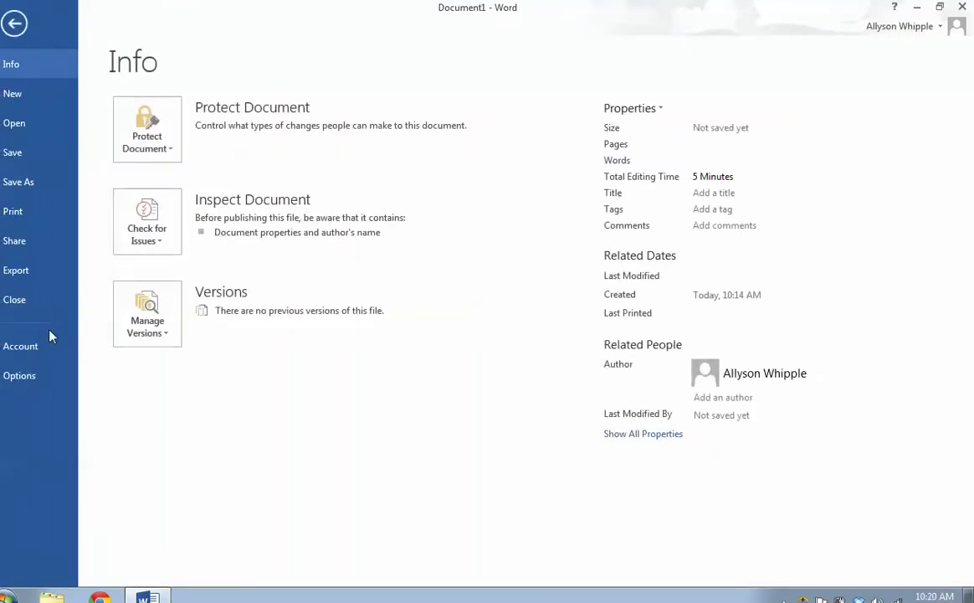
left_click(29, 372)
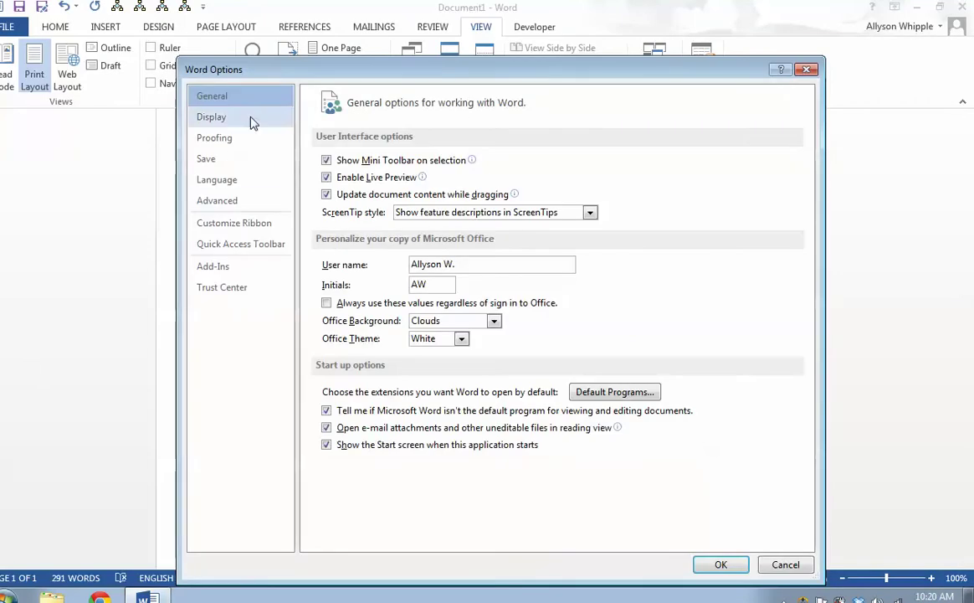
left_click(225, 244)
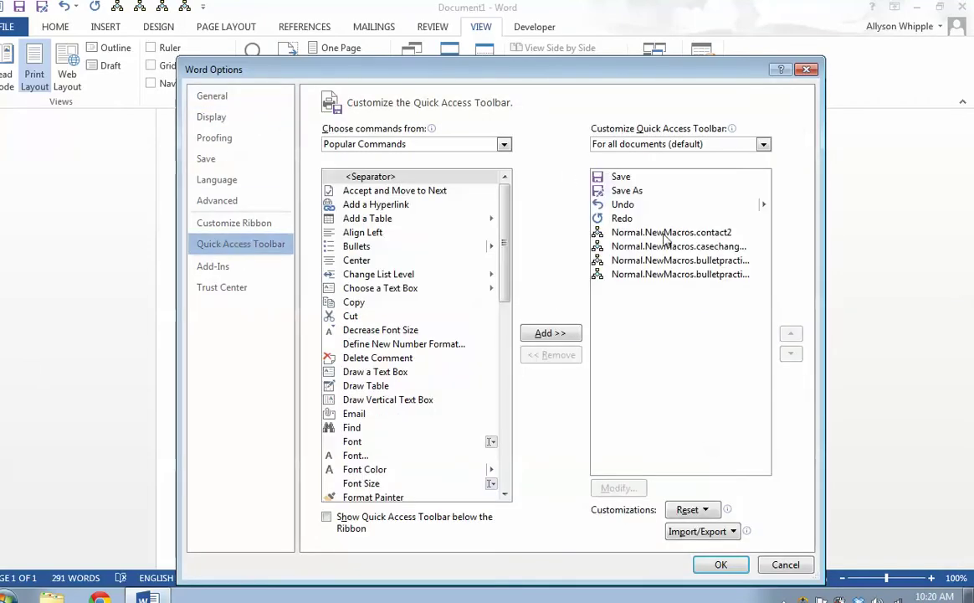
left_click(504, 144)
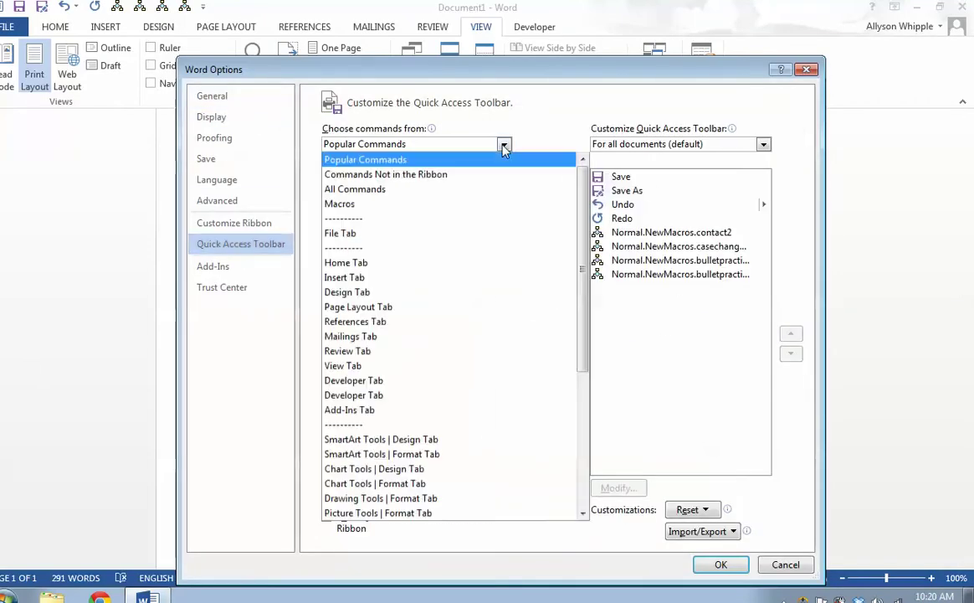
left_click(435, 207)
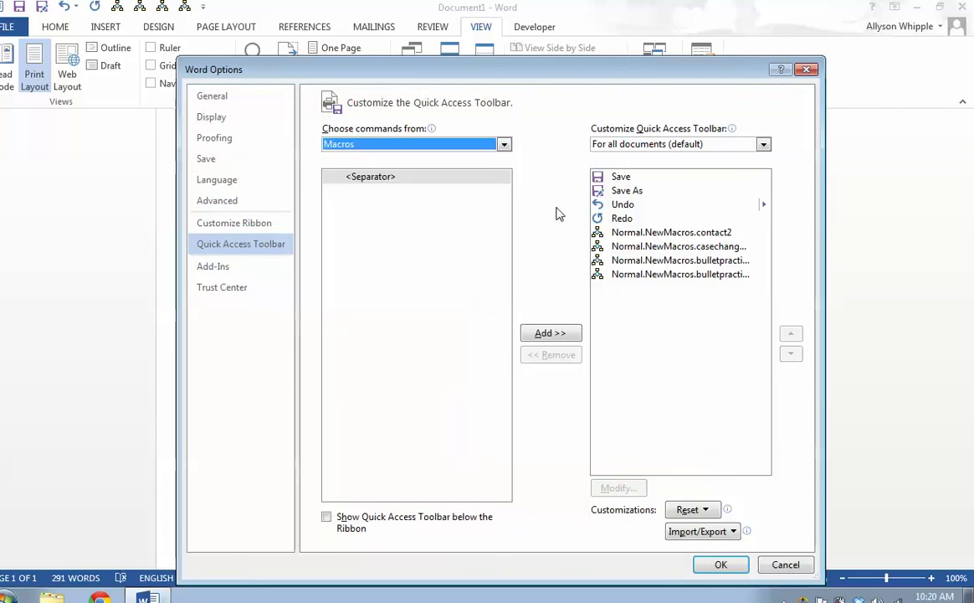
left_click(780, 566)
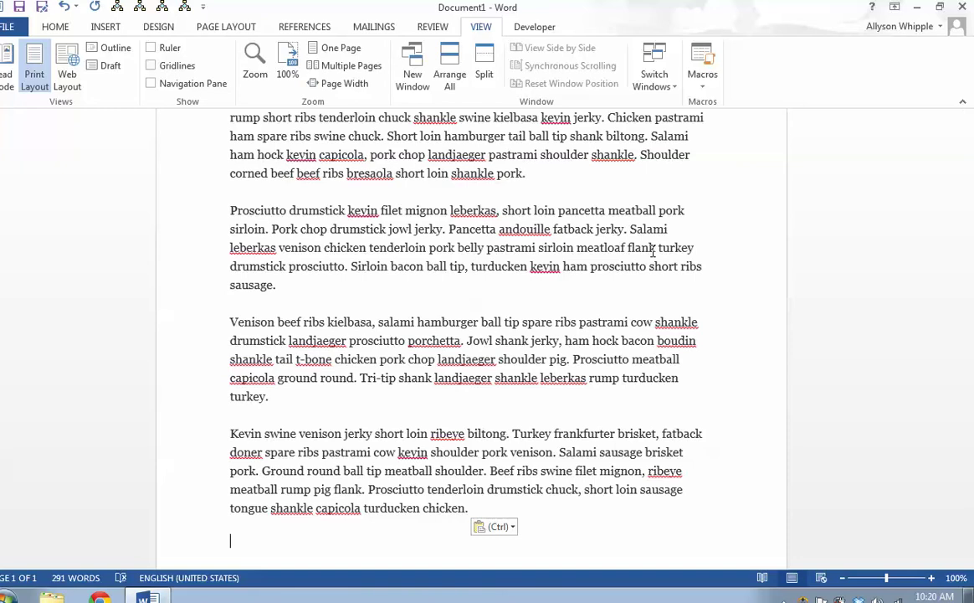
Examine the list of existing macros in all active templates and documents, and close it
left_click(710, 87)
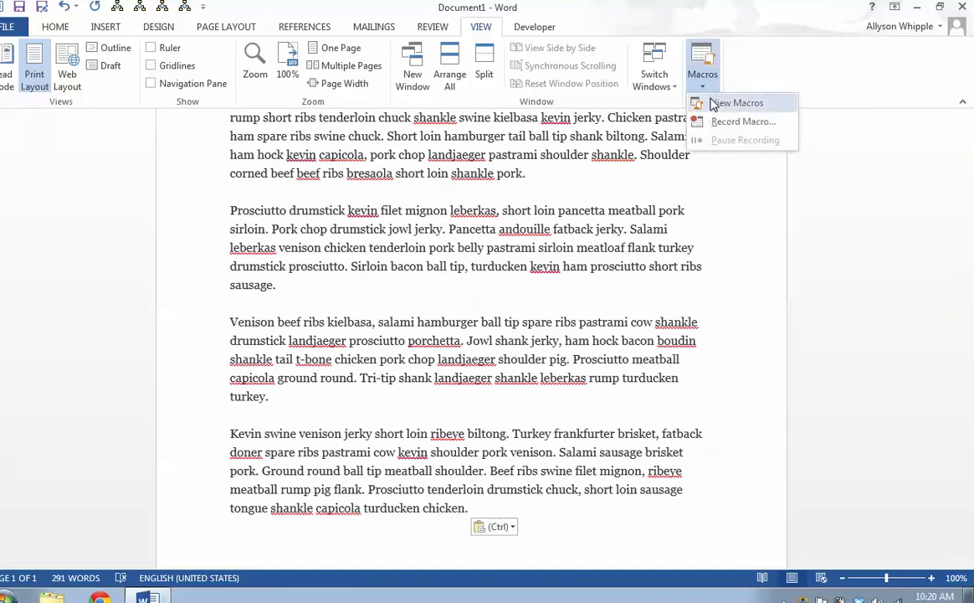
left_click(736, 101)
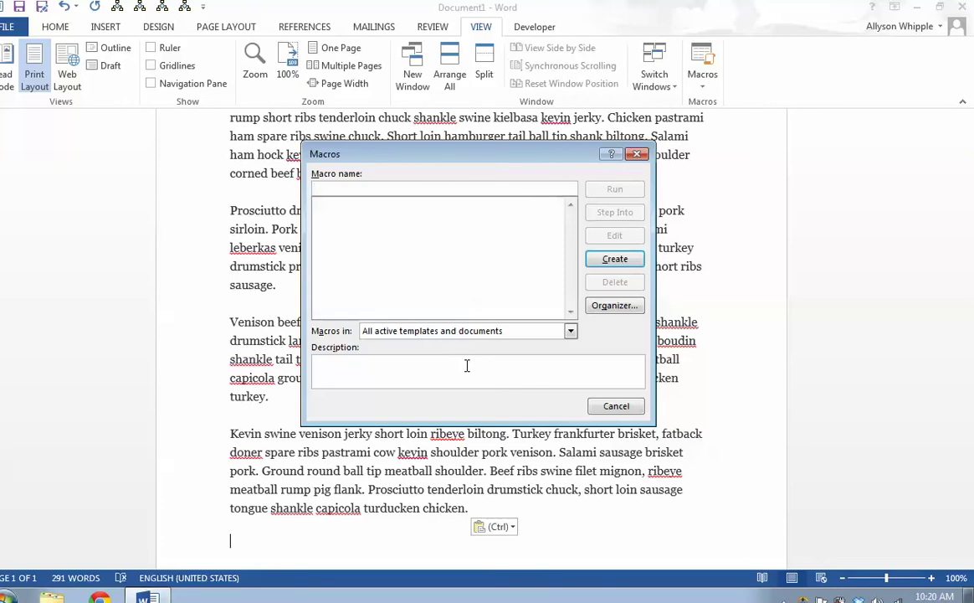
left_click(609, 405)
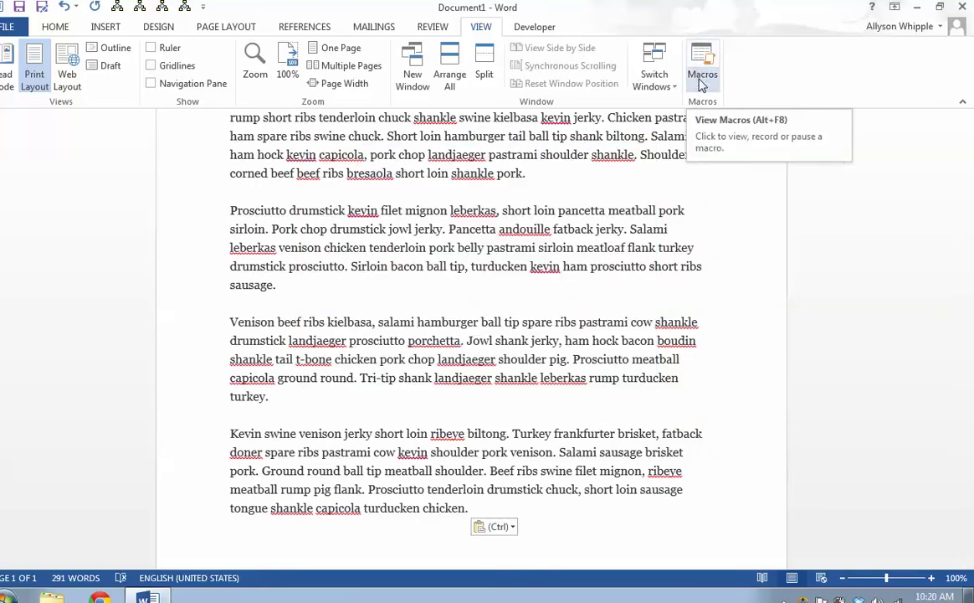
Set up a new macro recording with the macro name October2014Class
left_click(702, 84)
left_click(742, 122)
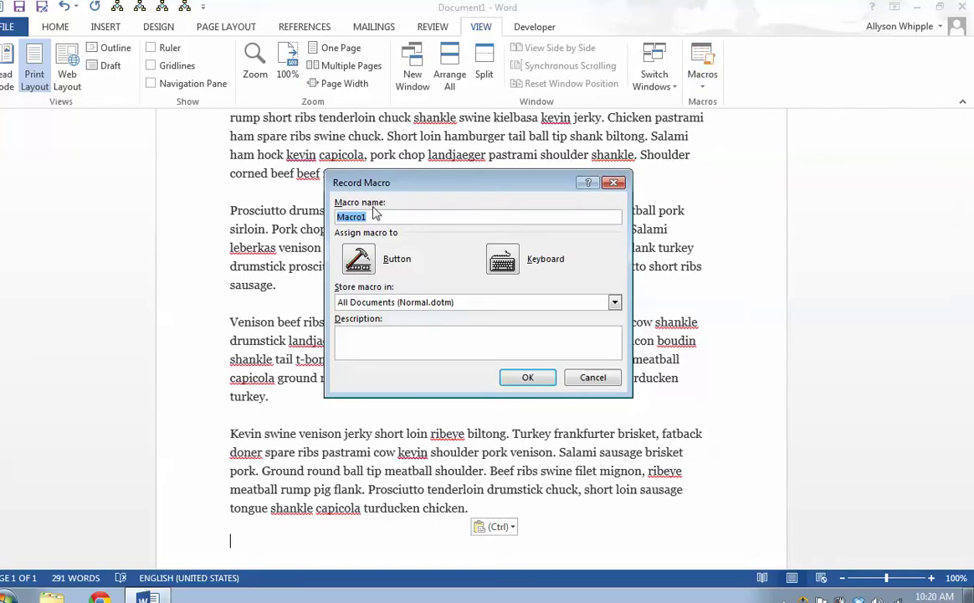
type("October2014Class")
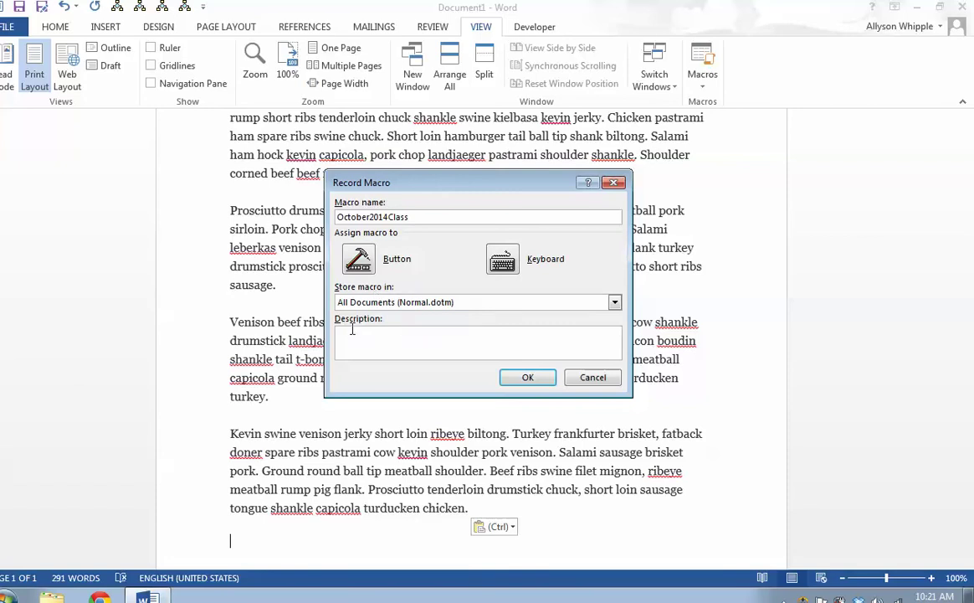
Try Document1 (document) as the macro's storage location, and return it to All Documents (Normal.dotm)
left_click(443, 310)
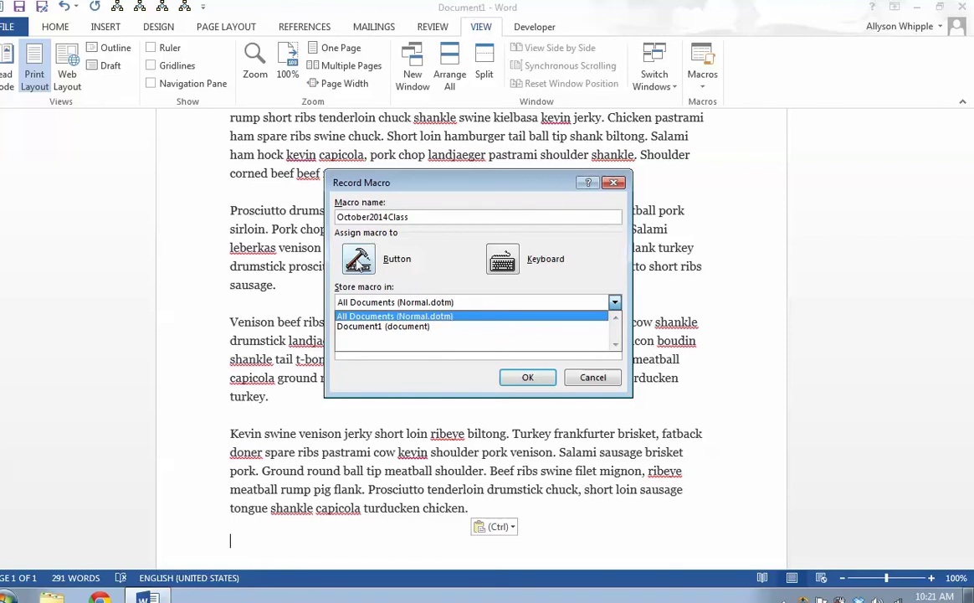
left_click(373, 327)
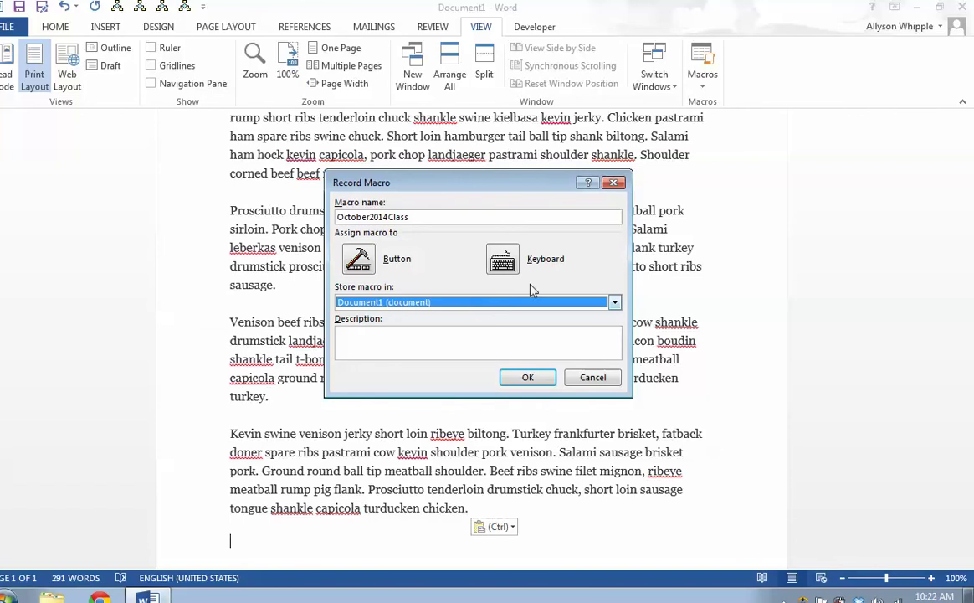
left_click(408, 303)
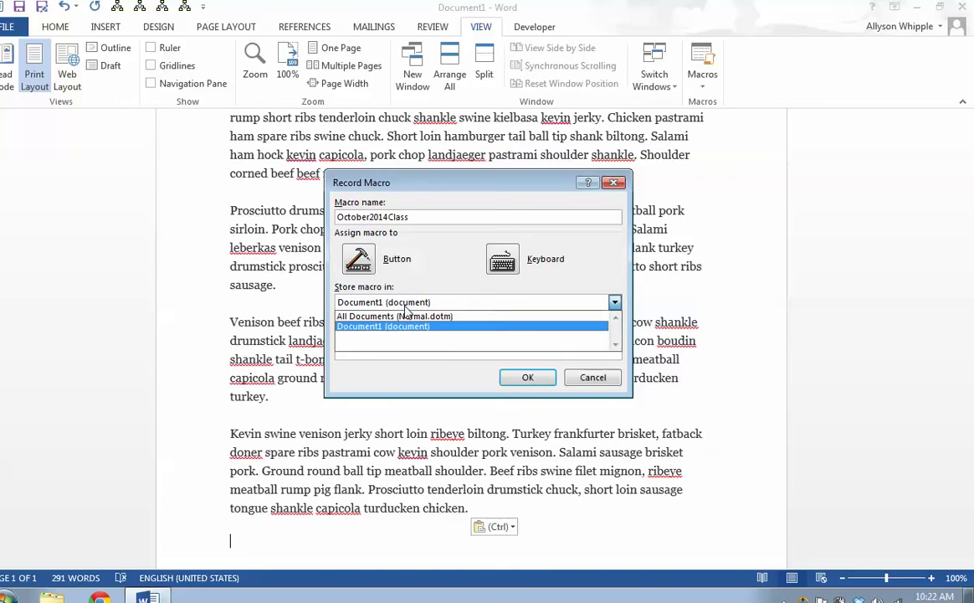
left_click(407, 316)
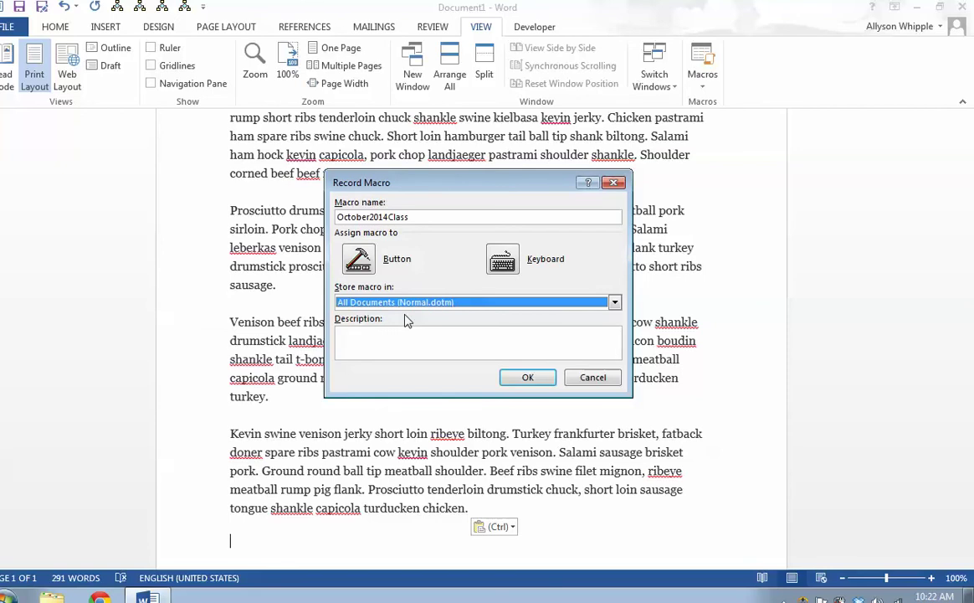
left_click(369, 300)
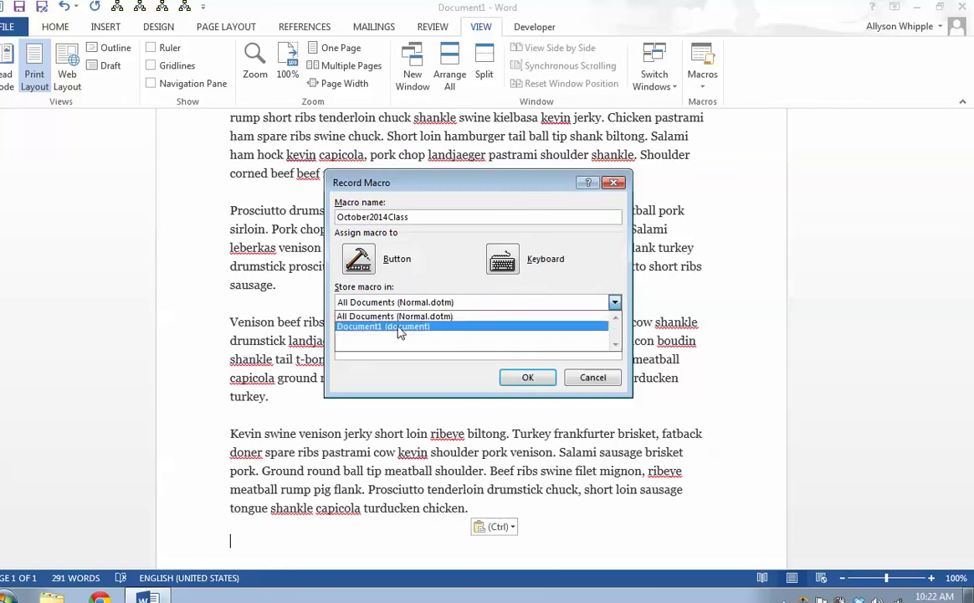
left_click(400, 327)
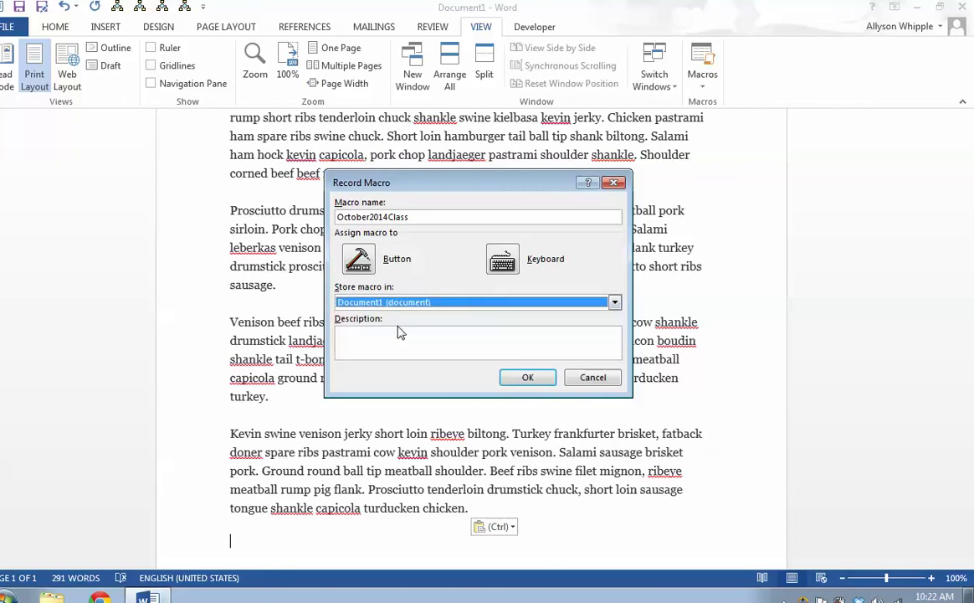
left_click(537, 305)
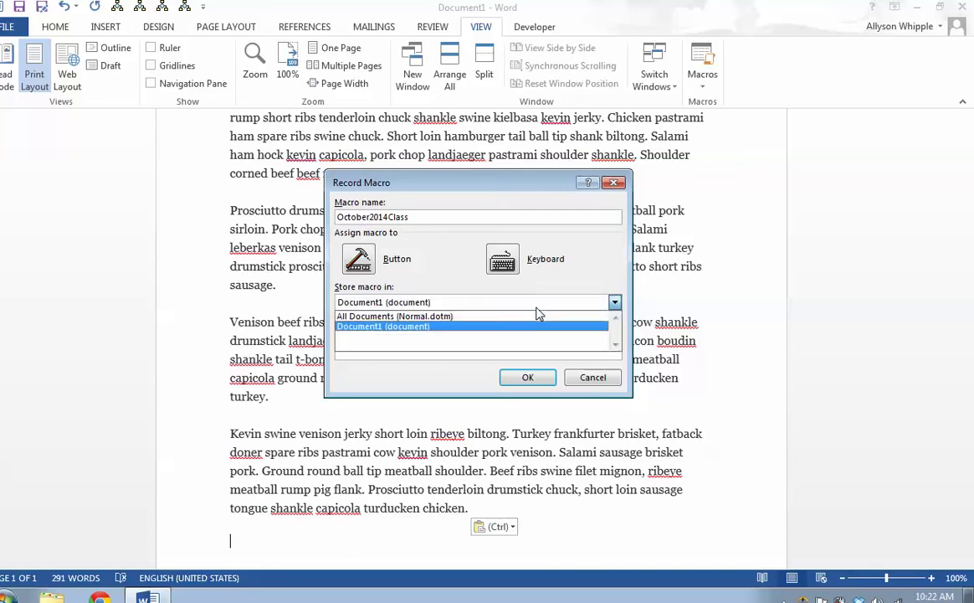
left_click(482, 314)
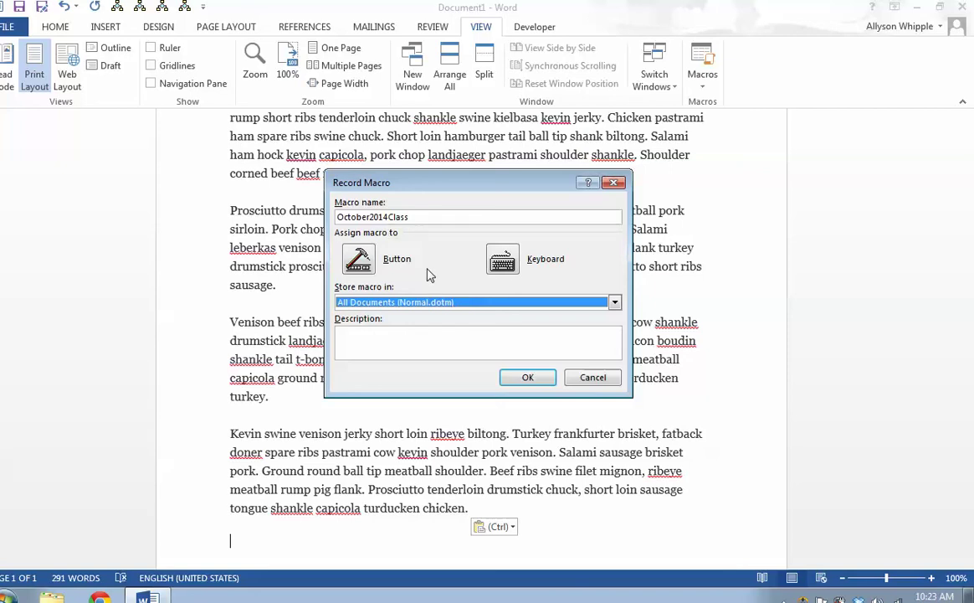
Enter "From class Fall 2014" as the macro's description
left_click(395, 341)
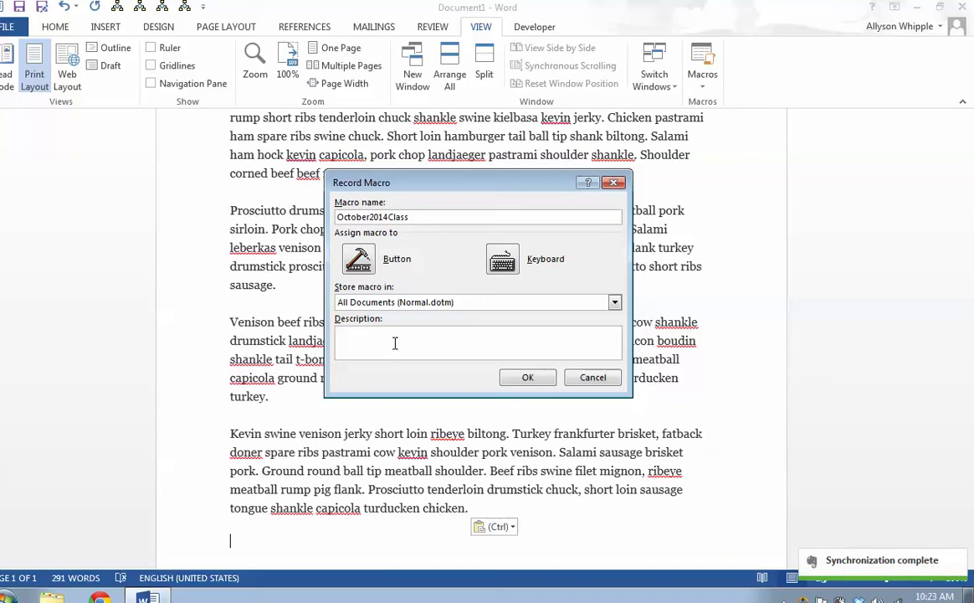
type("From ")
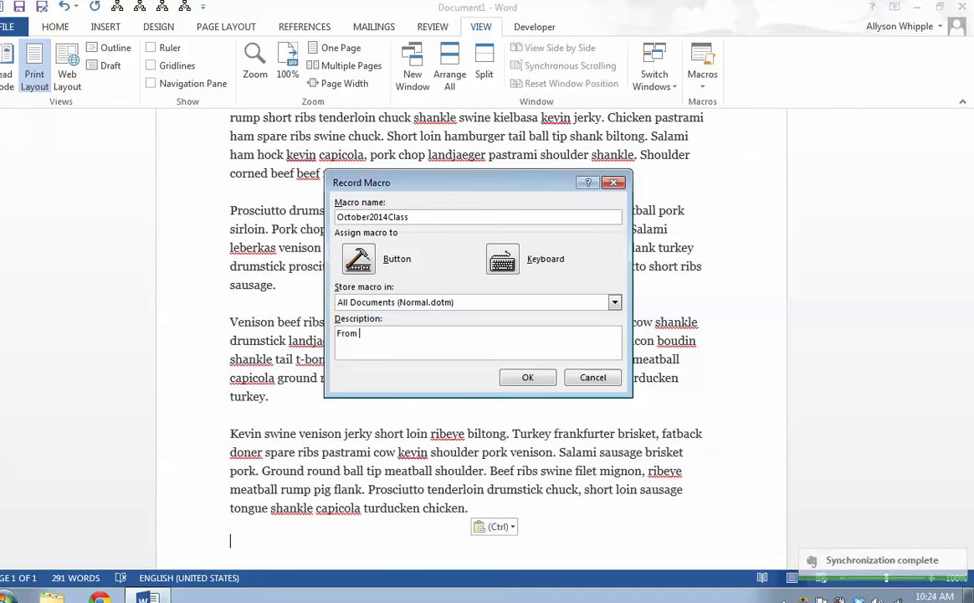
type("class Fall 2")
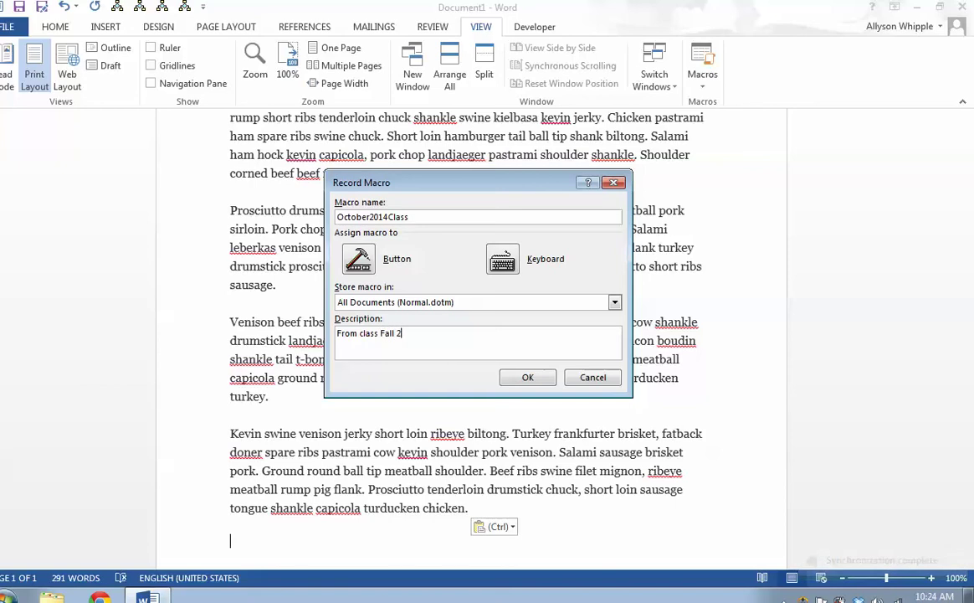
type("014")
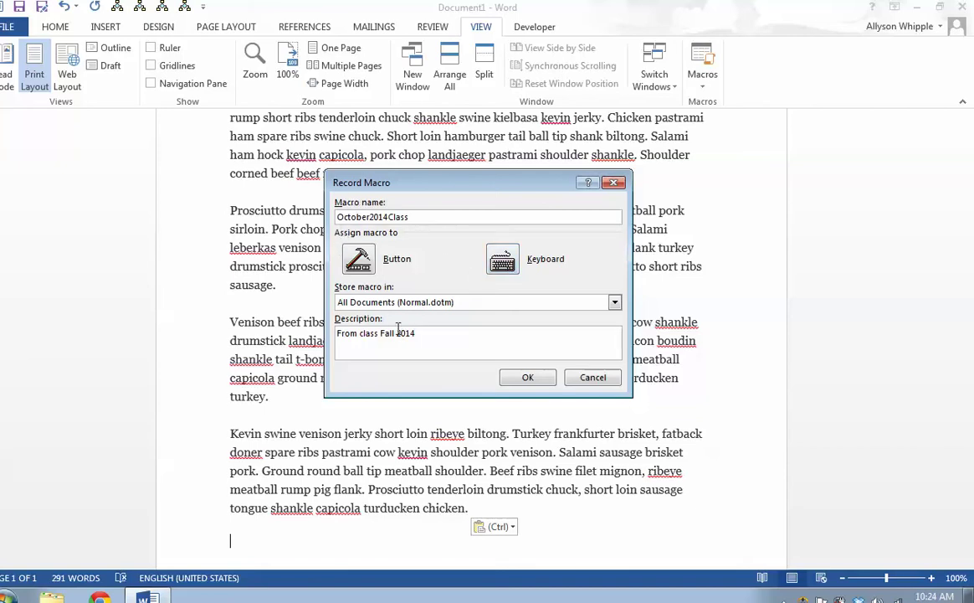
Assign the keyboard shortcut Alt+T to the October2014Class macro, saved in Normal, and start the recording
left_click(501, 262)
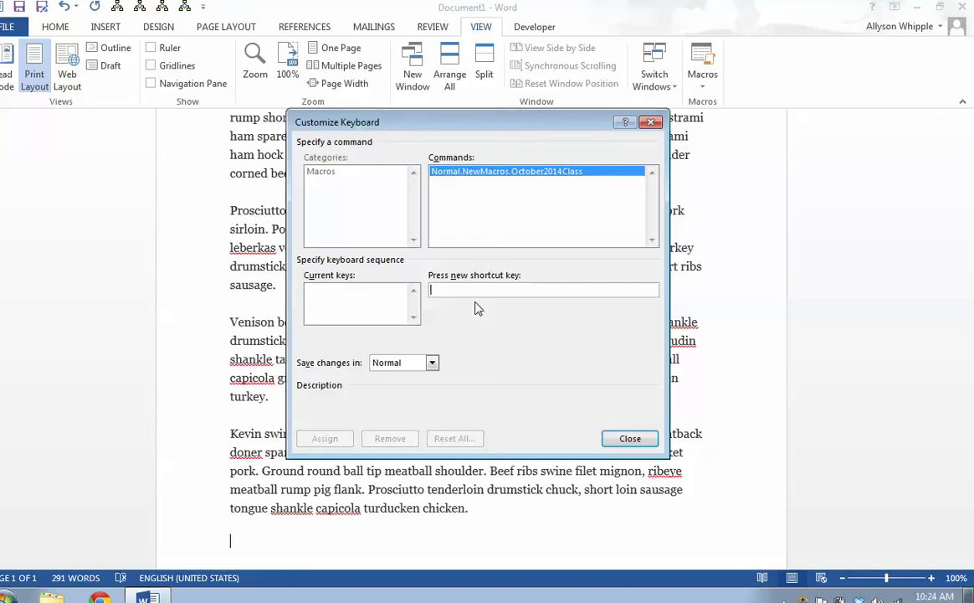
key("alt+t")
key("v")
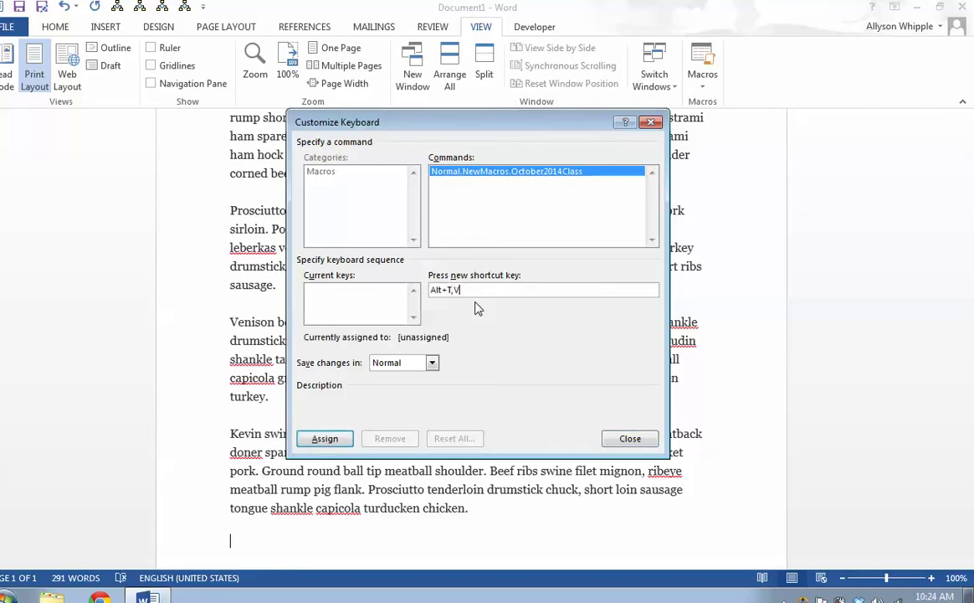
key("BackSpace")
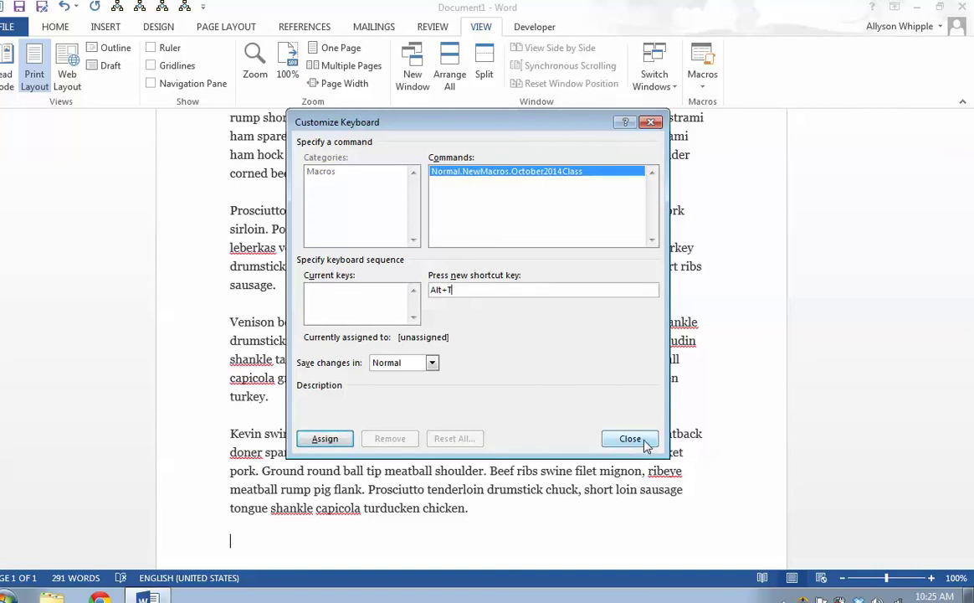
left_click(316, 442)
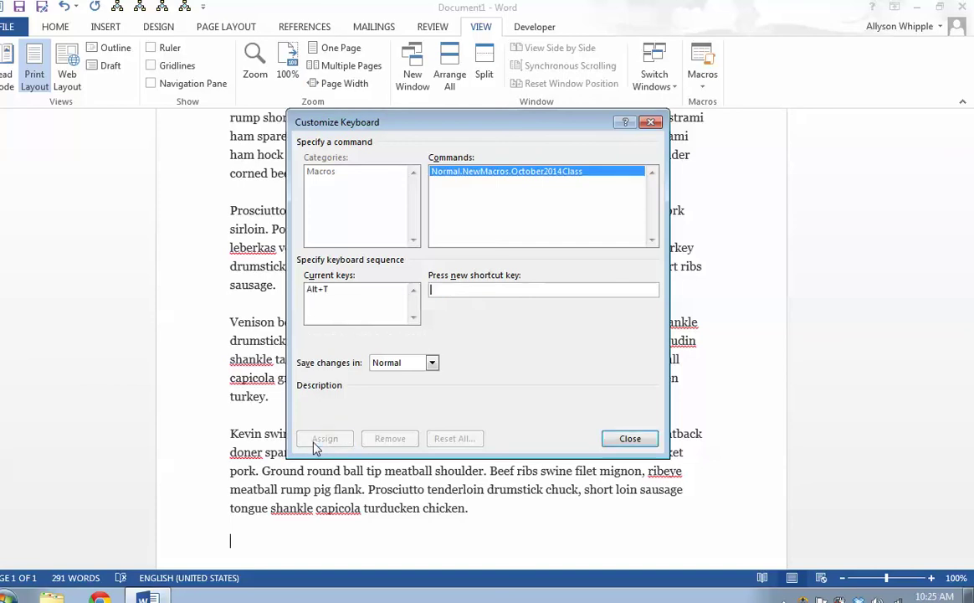
left_click(615, 444)
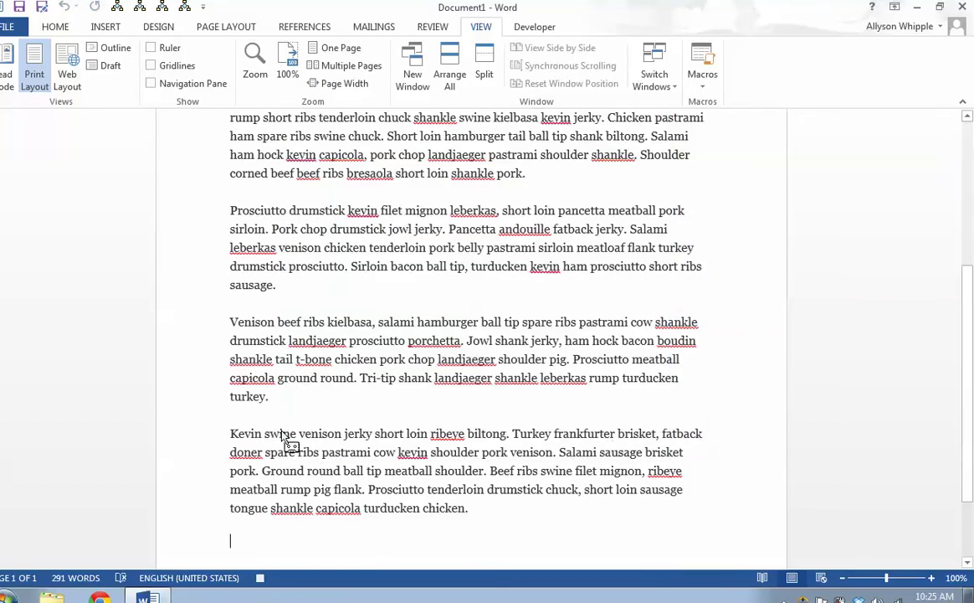
Record entering the sentence "This is text that was created as part of a macro!" below the last paragraph, and stop the recording
type("T")
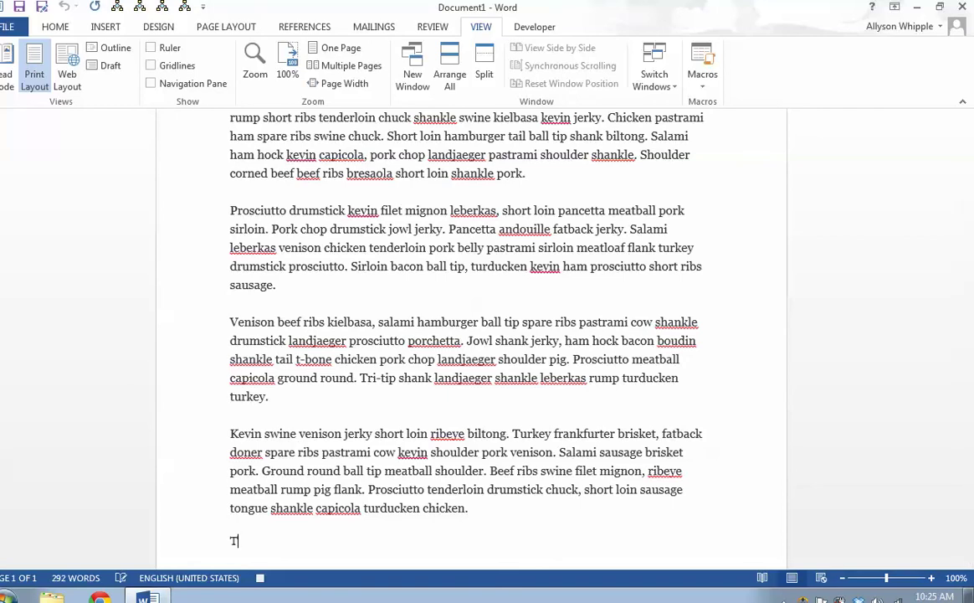
type("his is text that was cre")
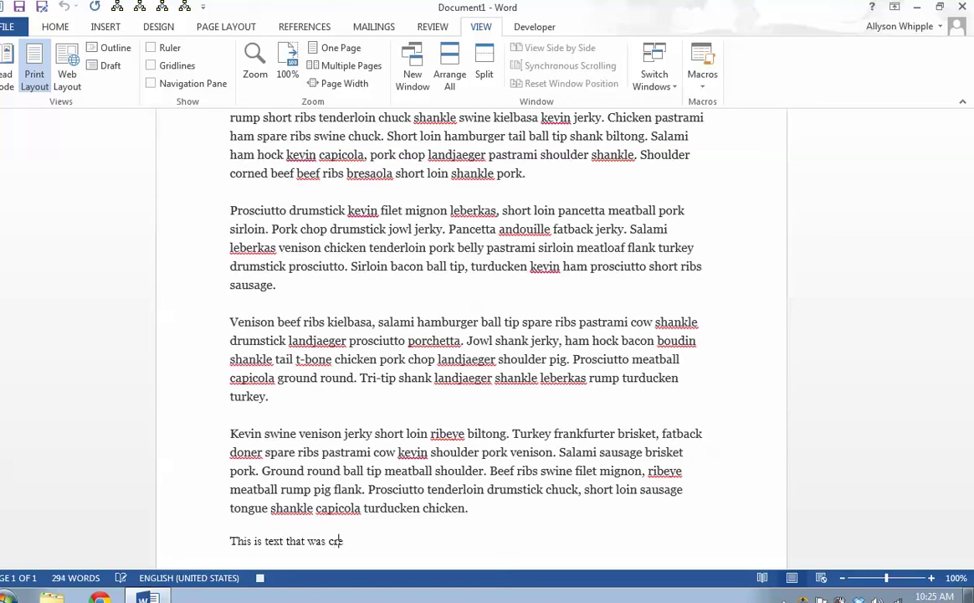
type("ated as part of a m")
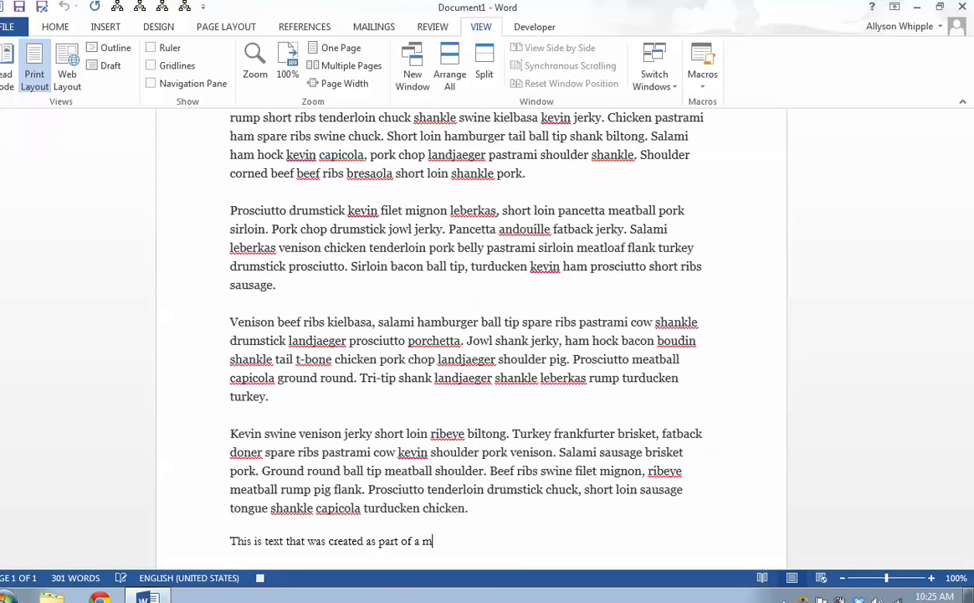
type("acro!")
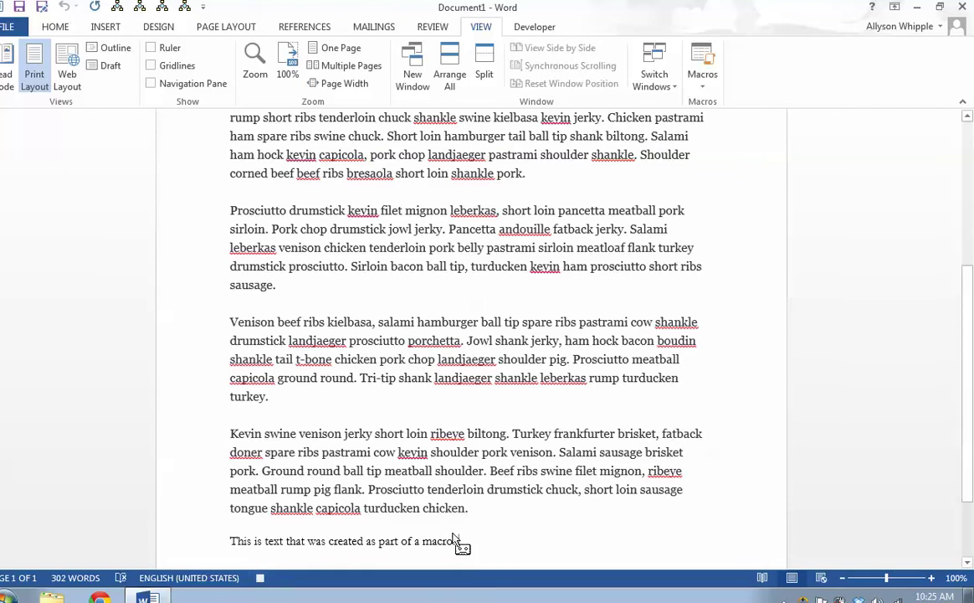
left_click(260, 580)
Create a new blank document and run the October2014Class macro in it through its assigned keyboard shortcut
key("ctrl+n")
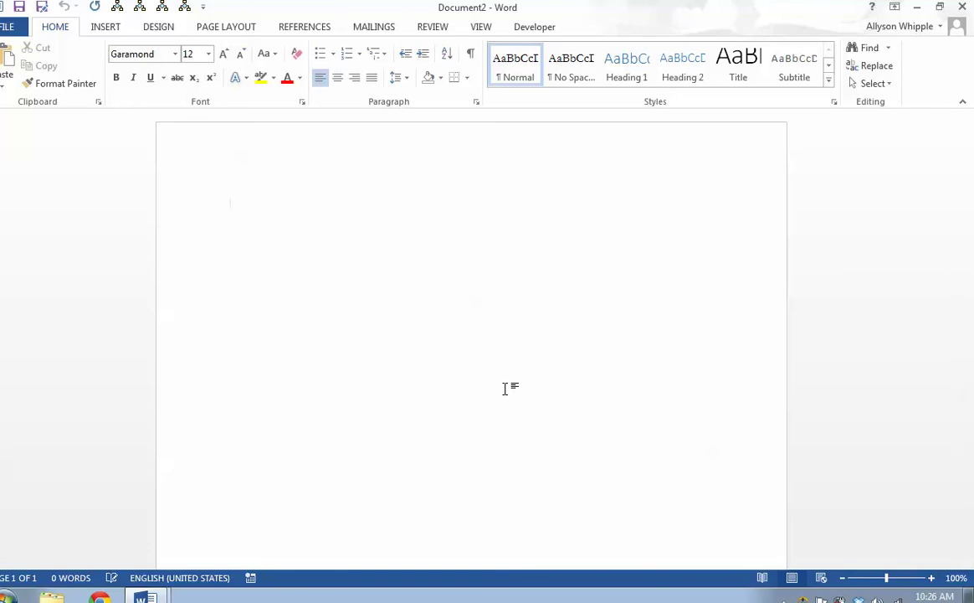
key("ctrl+m")
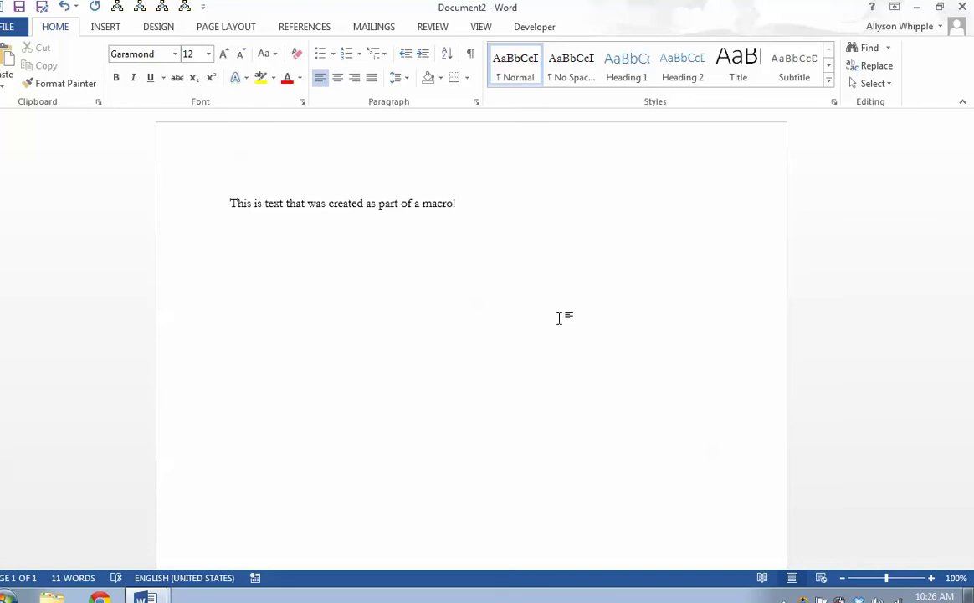
Return to Document1 and check the list of available macros, closing it without running anything
left_click(918, 7)
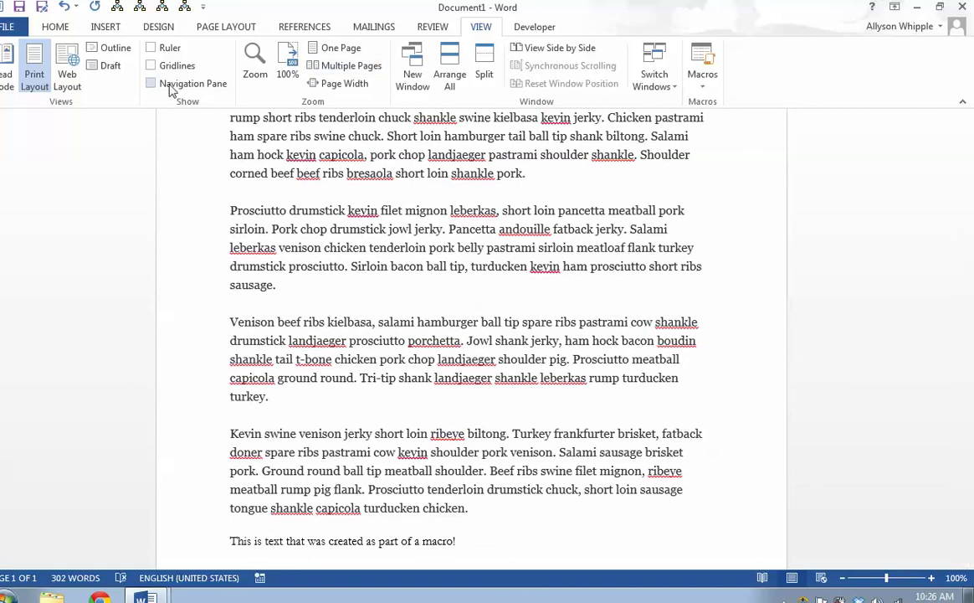
left_click(702, 86)
left_click(720, 100)
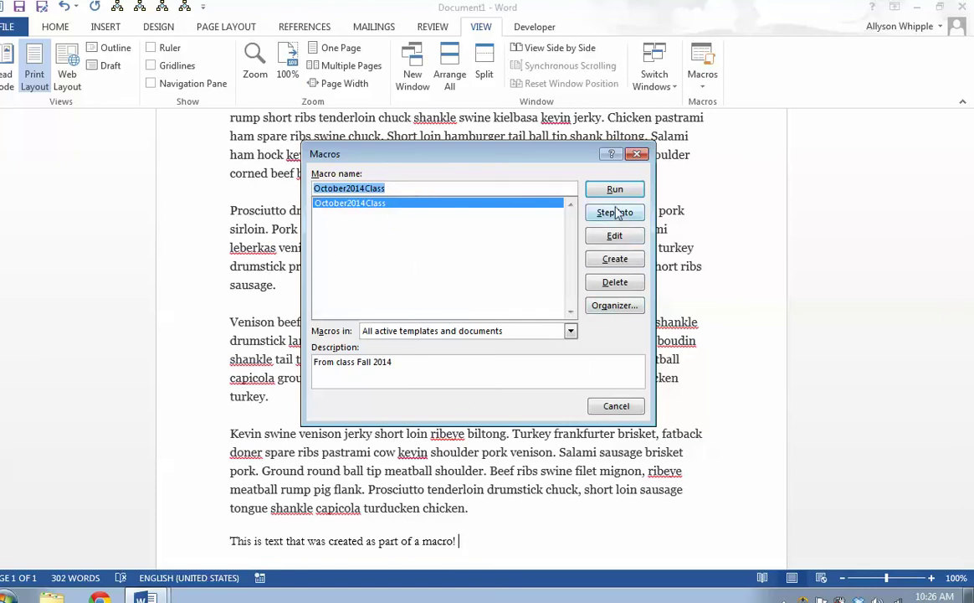
left_click(616, 406)
Switch to Document2 and run the October2014Class macro from the list of available macros
mouse_move(144, 596)
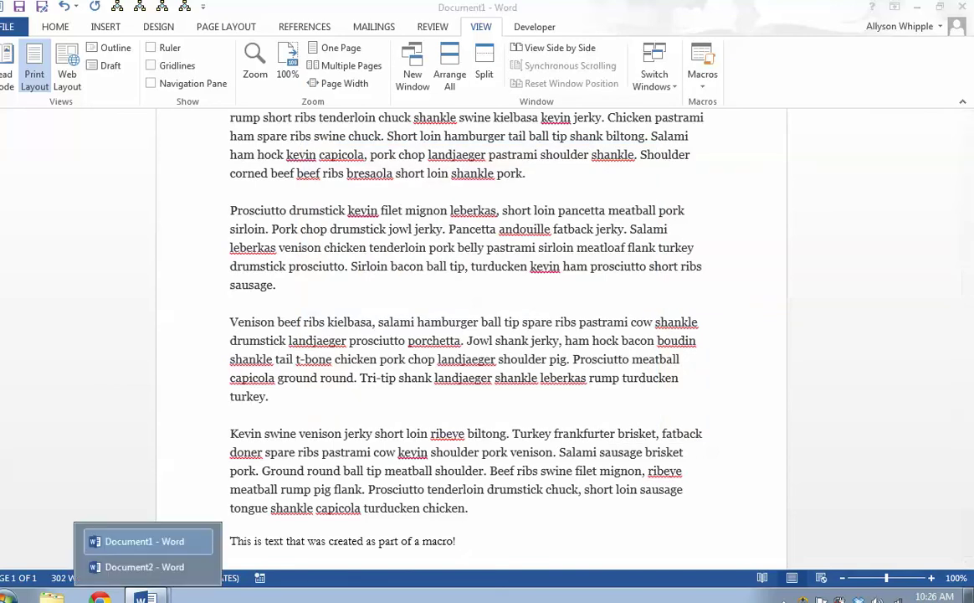
left_click(144, 566)
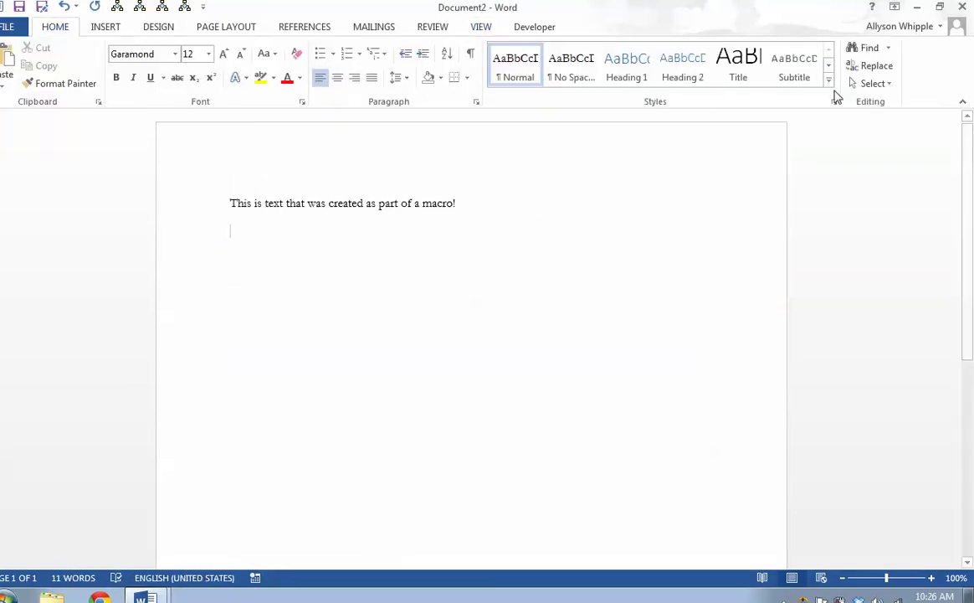
left_click(489, 31)
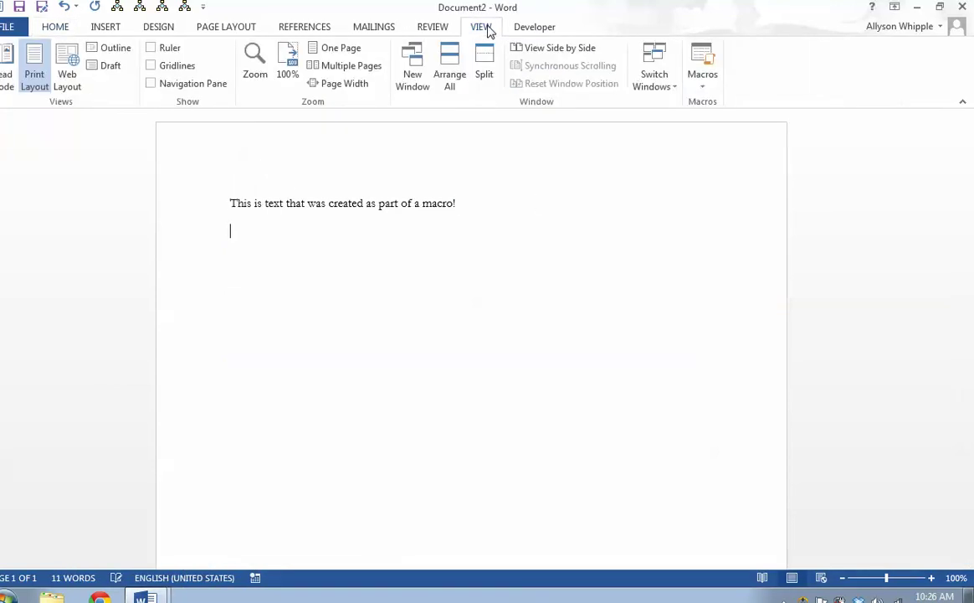
left_click(708, 88)
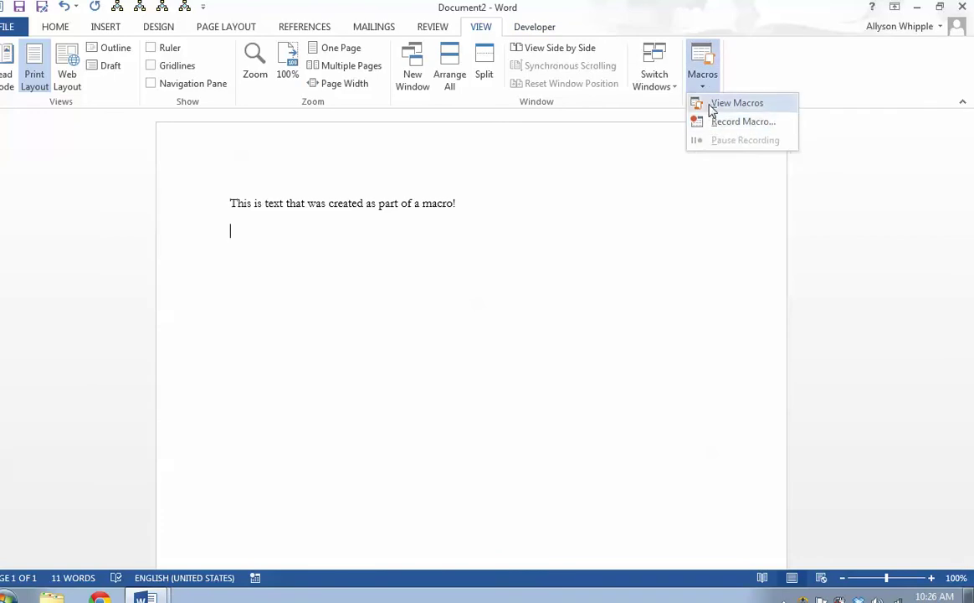
left_click(695, 103)
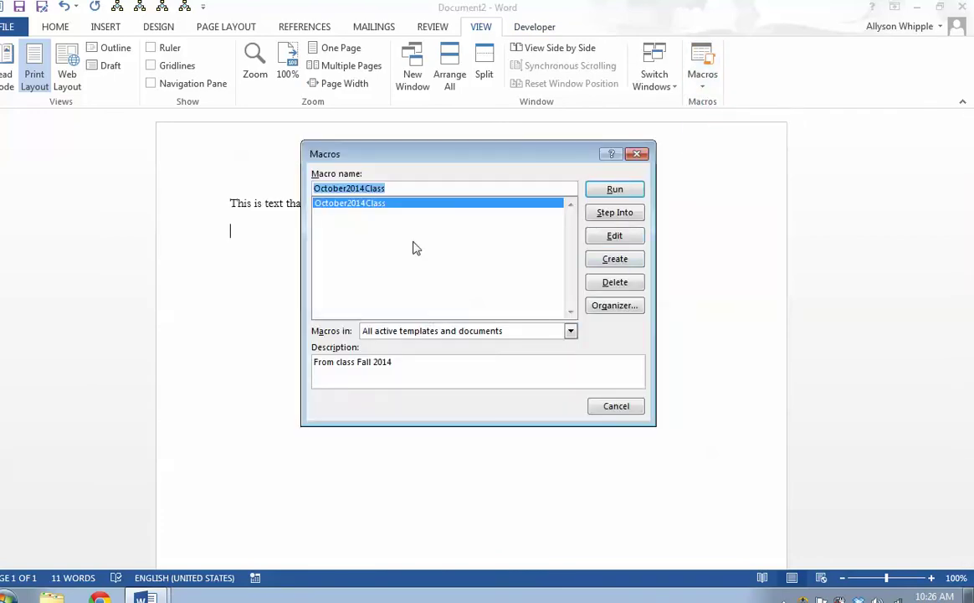
left_click(613, 189)
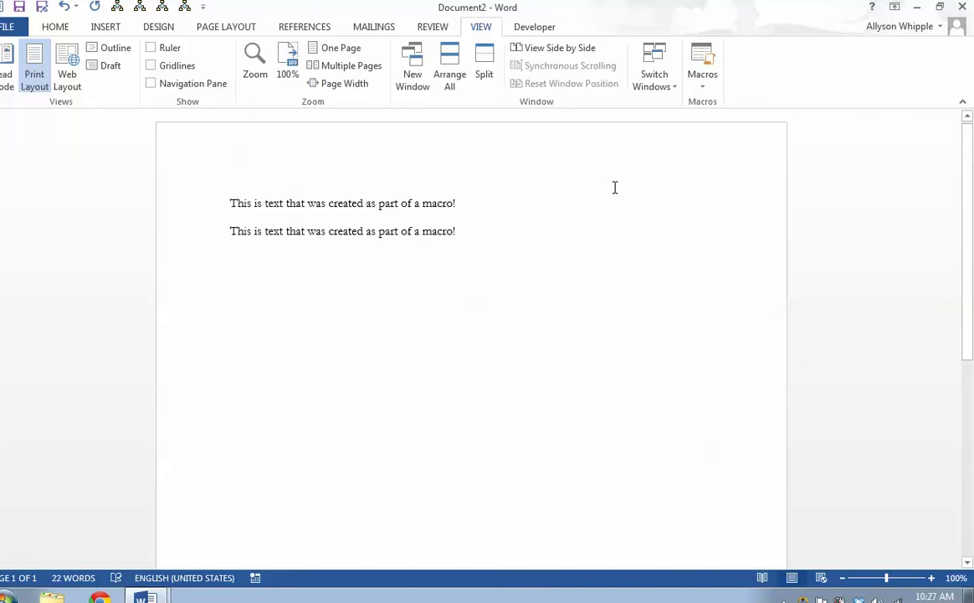
Examine the macro list and the Organizer's macro project items and styles for Document2 and Normal.dotm, closing them without changes
left_click(707, 86)
left_click(712, 103)
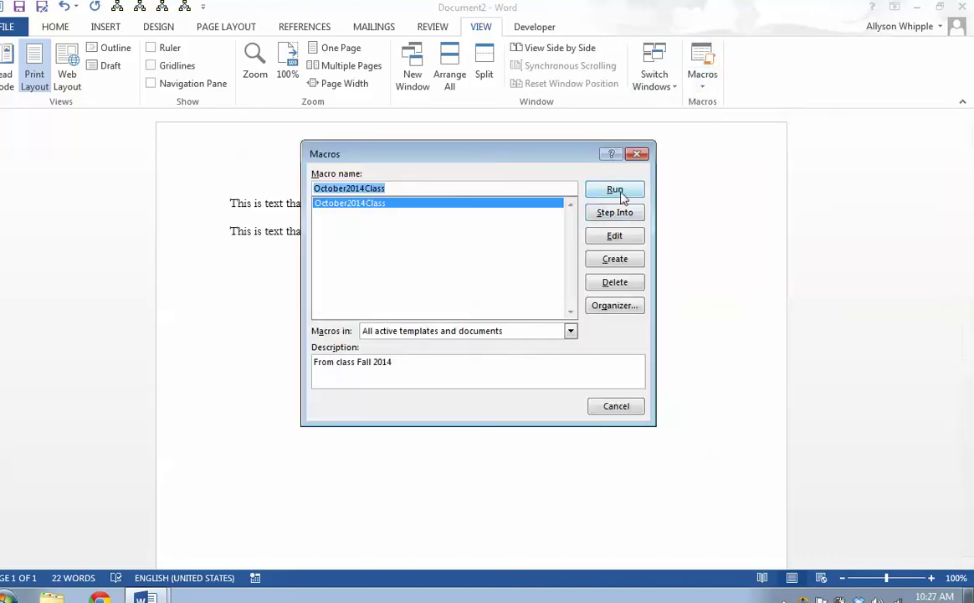
left_click(616, 406)
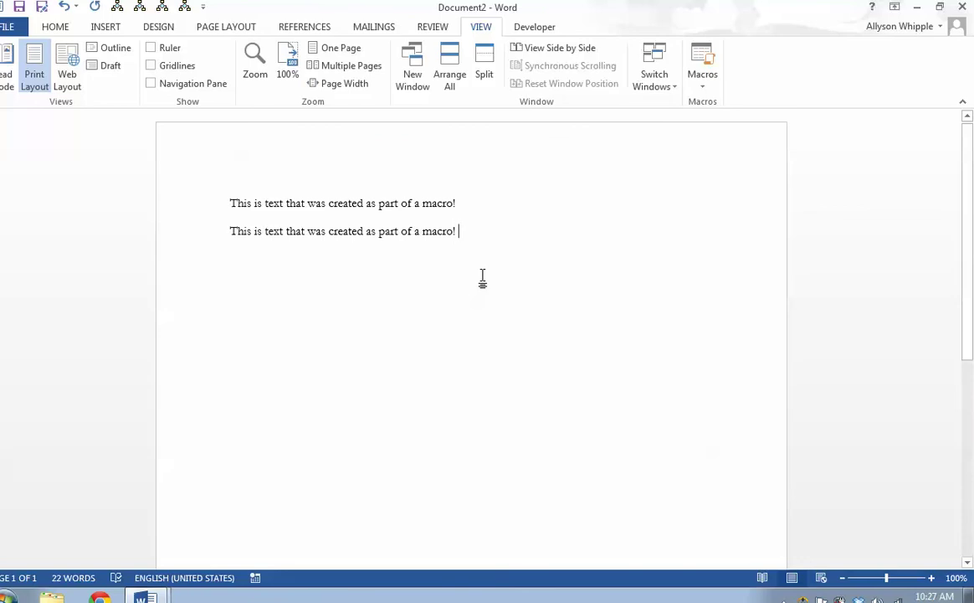
left_click(706, 89)
left_click(700, 99)
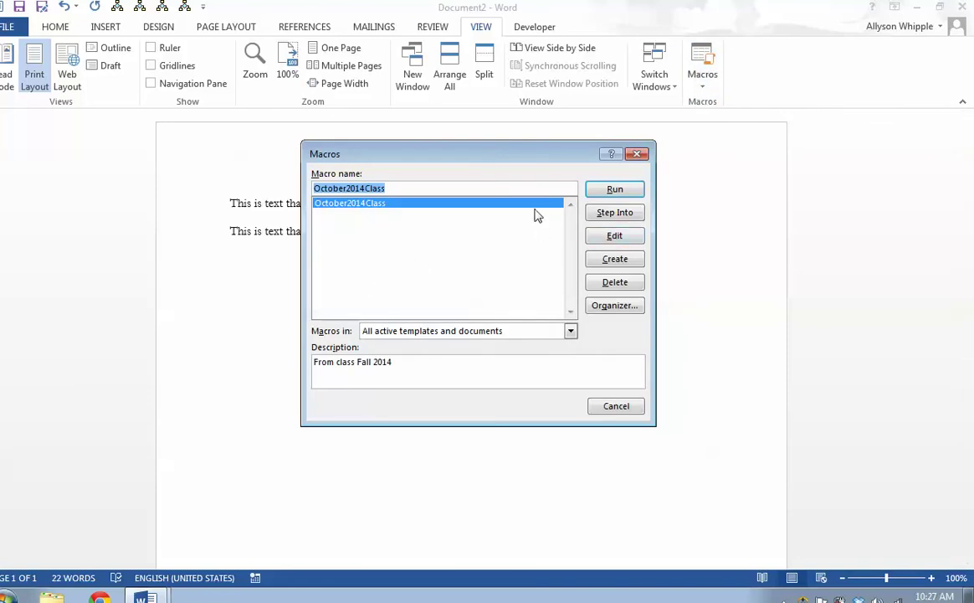
left_click(603, 308)
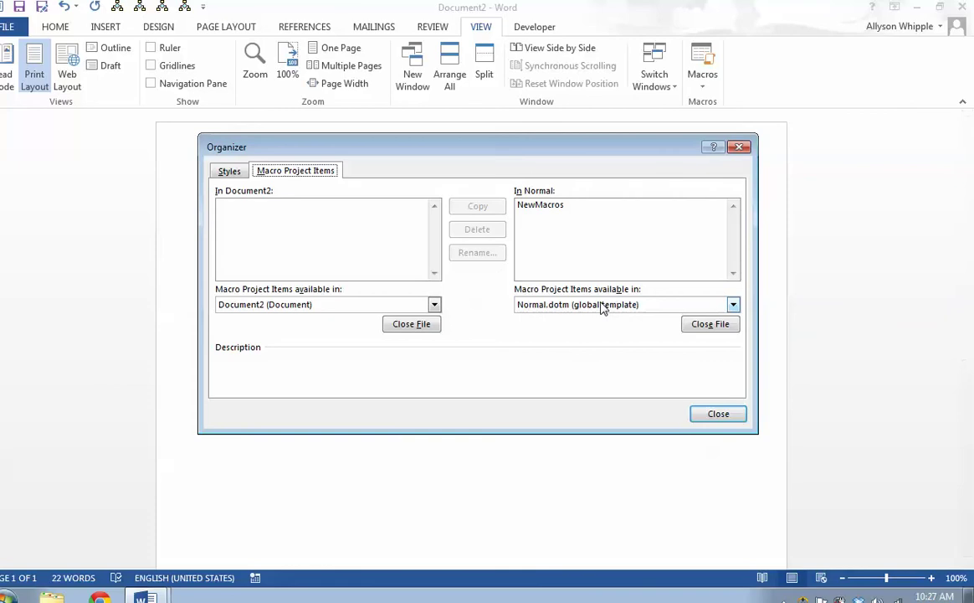
left_click(226, 171)
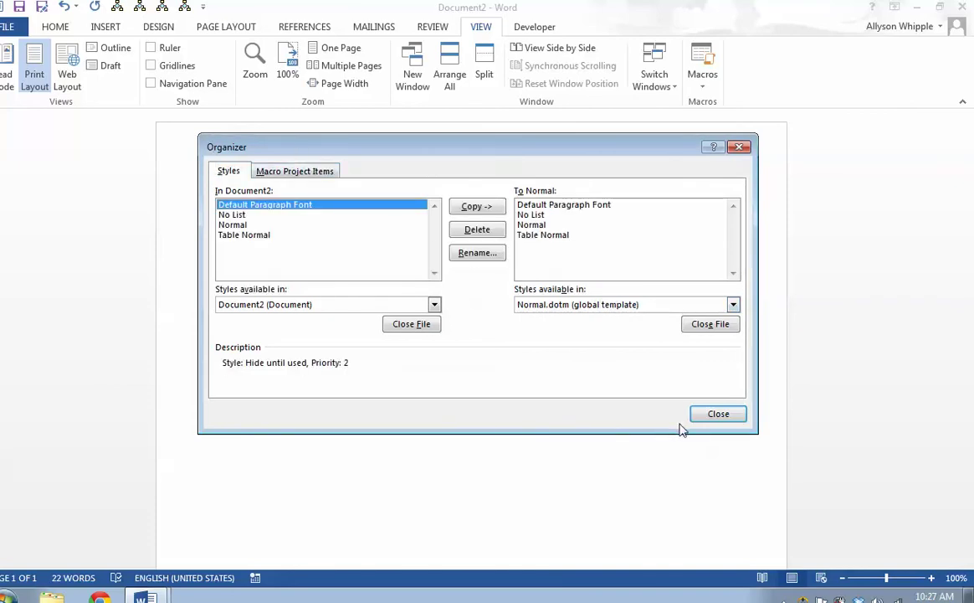
left_click(711, 414)
Open the October2014Class macro for editing, examine its Visual Basic code, and close the code editor
left_click(703, 84)
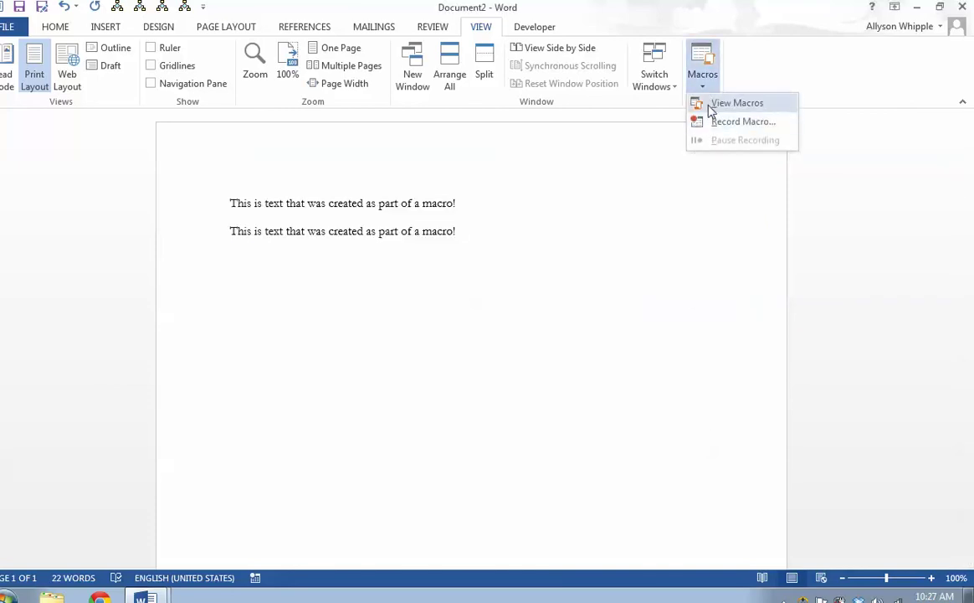
left_click(728, 103)
left_click(623, 237)
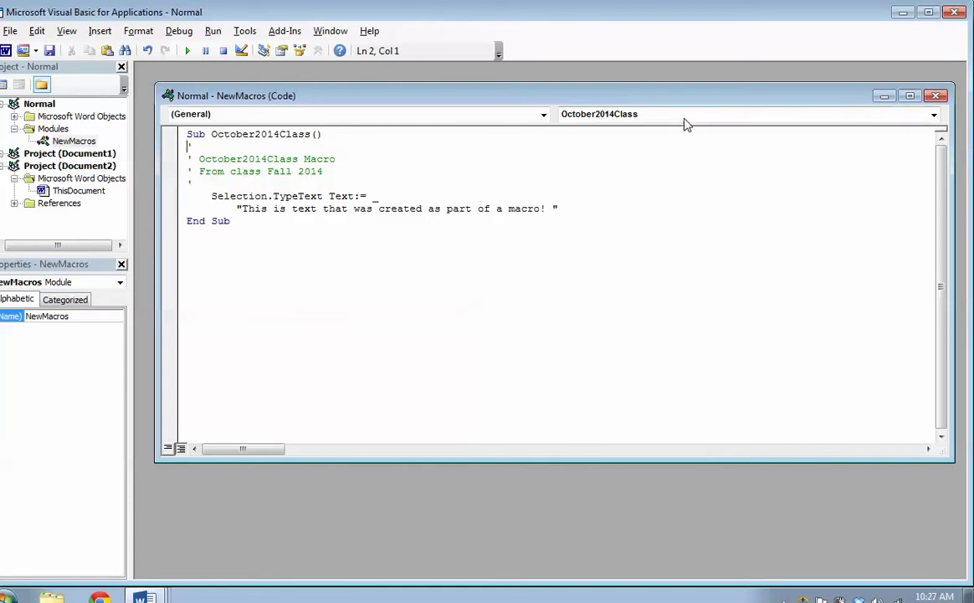
left_click(955, 13)
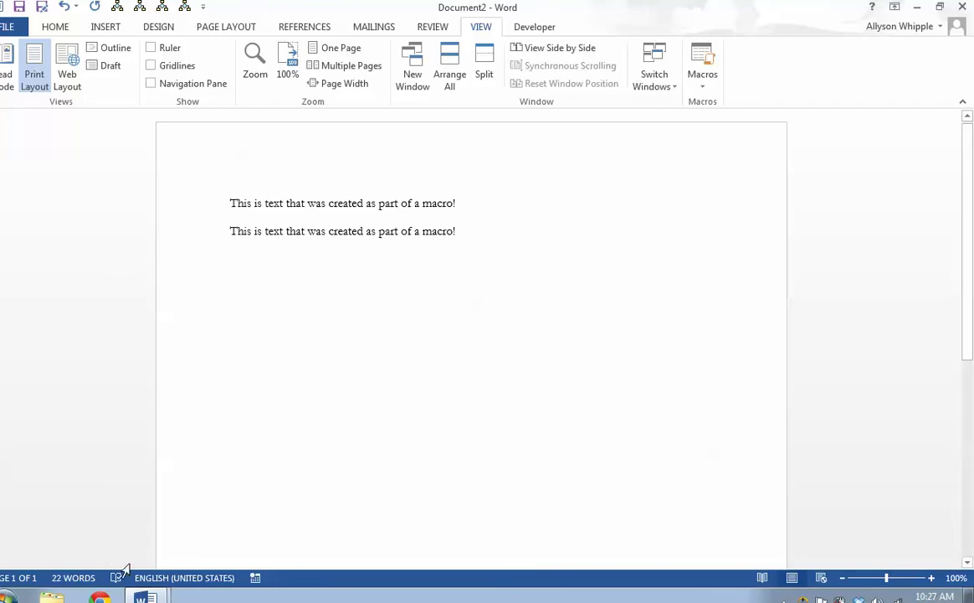
Return to Document1 and start recording a macro named BoldDemo1, stored in all documents, with the description "Bold text"
left_click(144, 596)
left_click(144, 541)
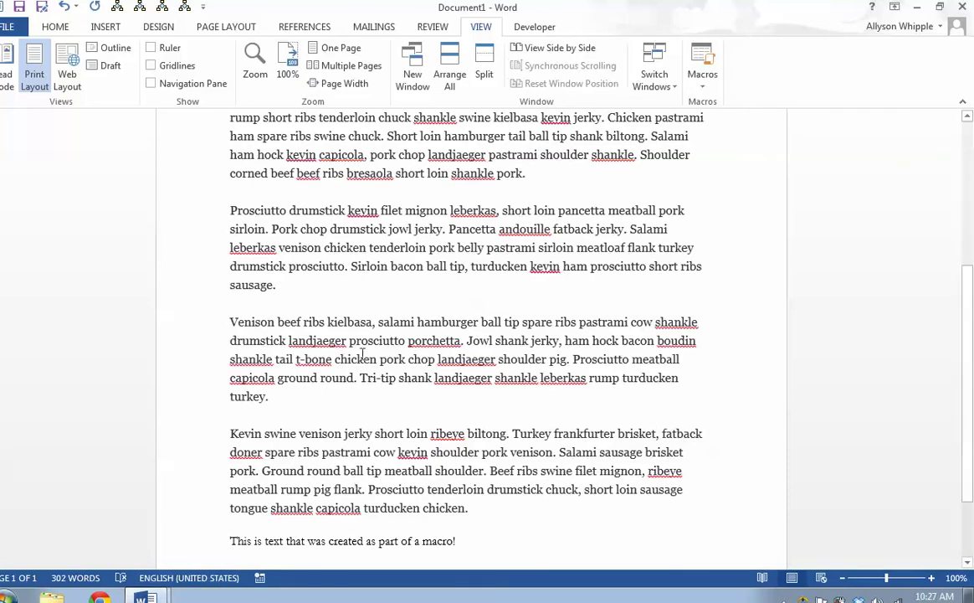
left_click(702, 80)
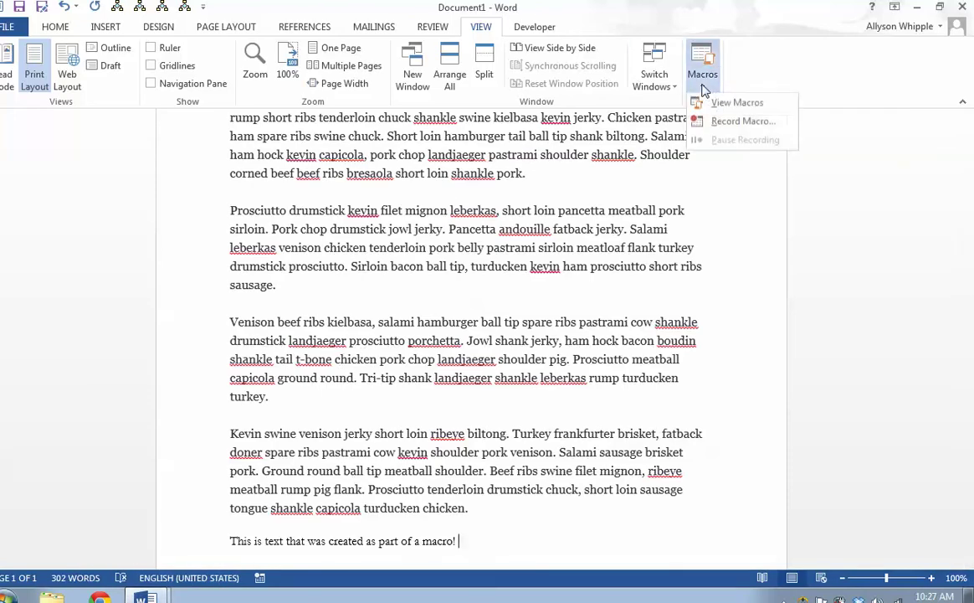
left_click(713, 123)
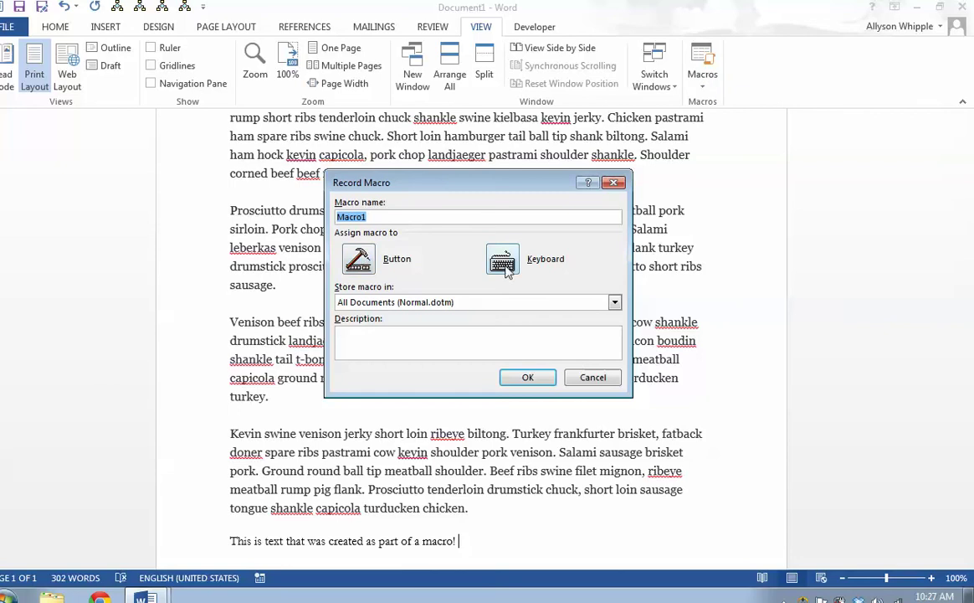
type("BoldDem")
left_click(395, 343)
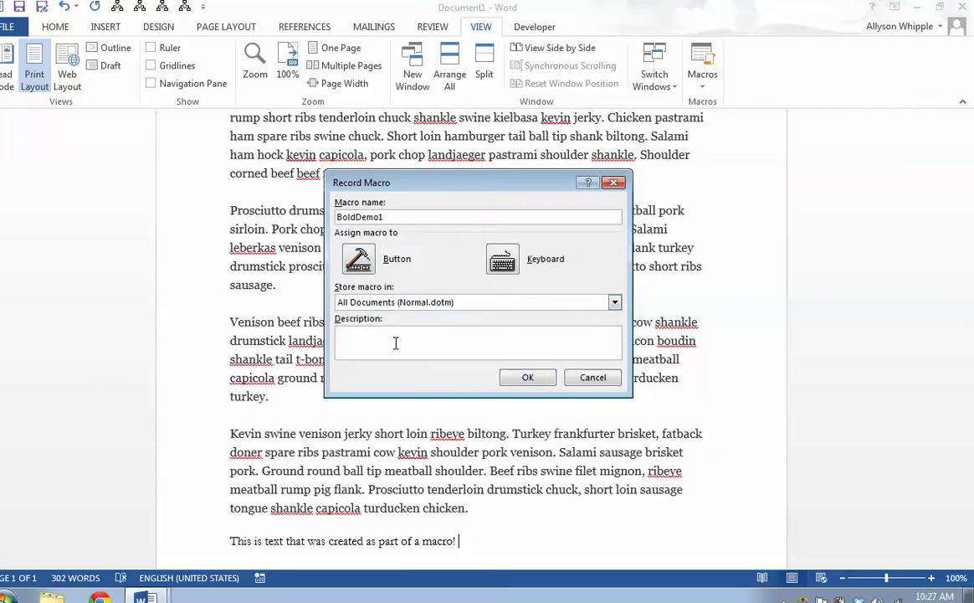
type("Bold text")
left_click(517, 377)
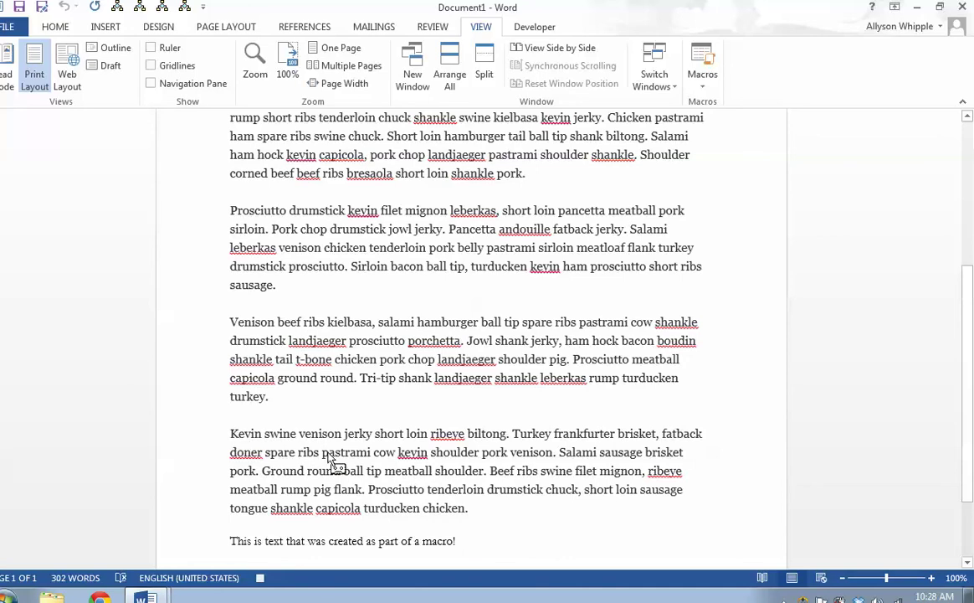
Record a new line with "This is bold text!" in bold and "This is italic text." in italics, then stop recording
key("Return")
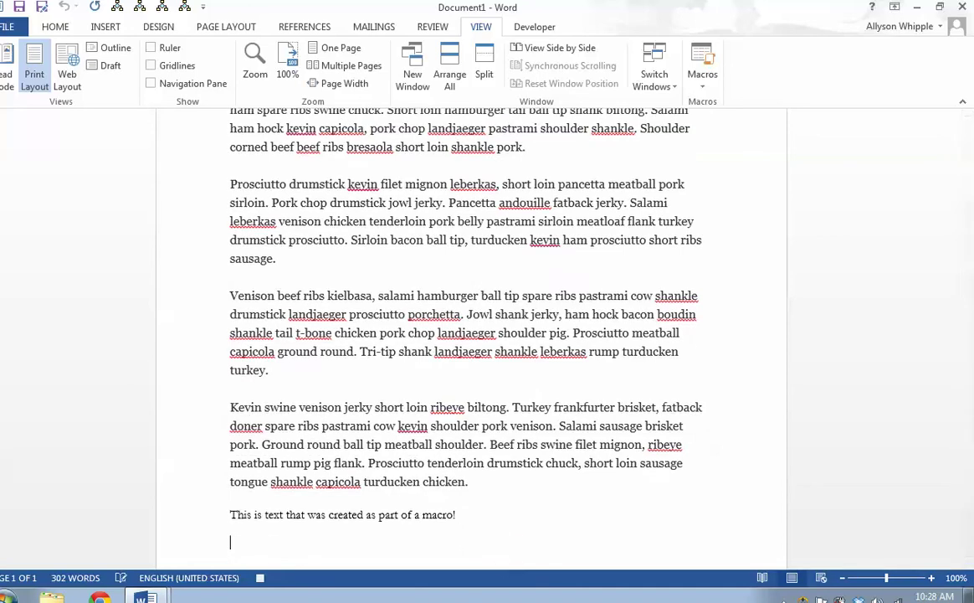
type("This")
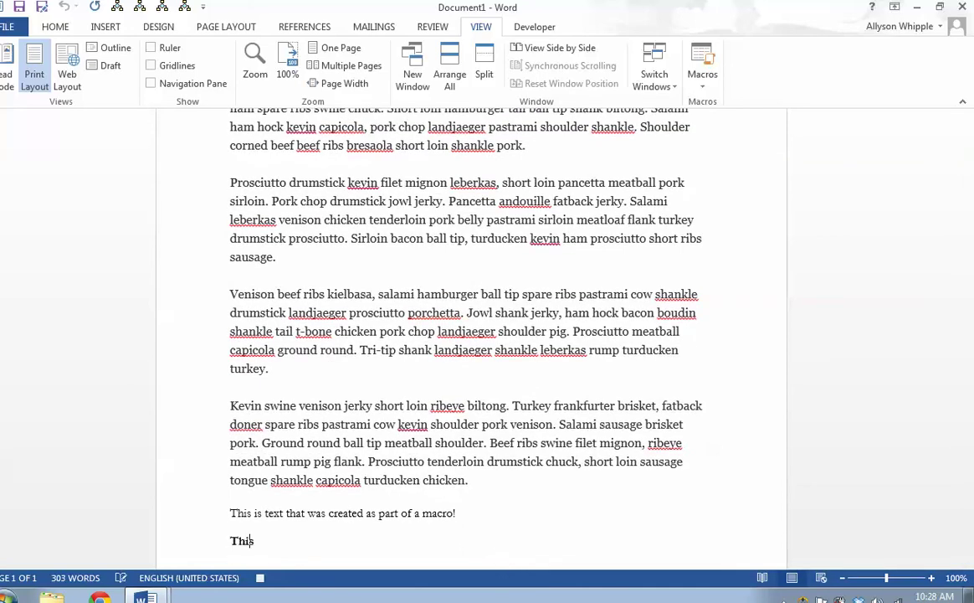
type(" is bold text!")
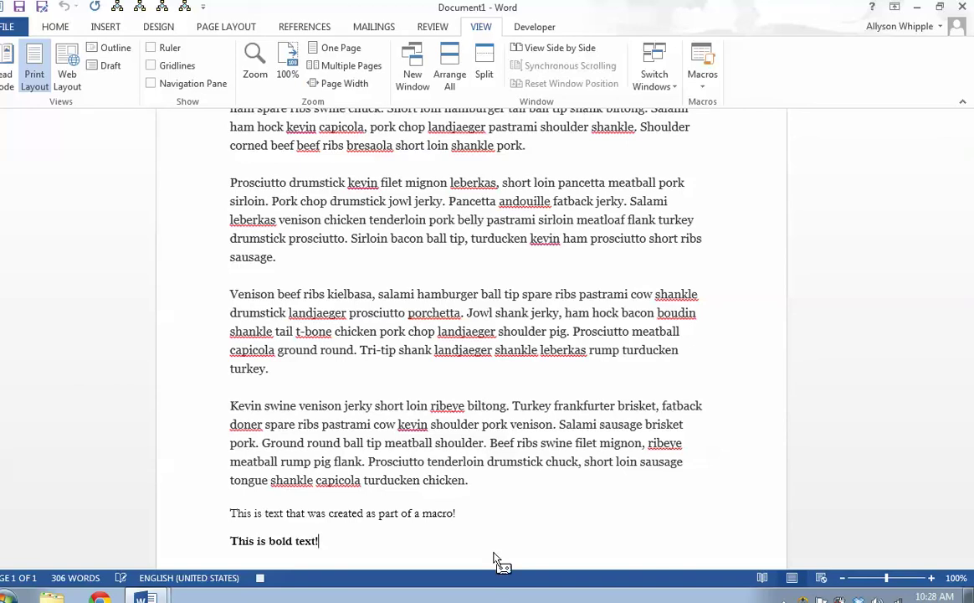
key("ctrl+b")
key("ctrl+i")
type("This is italic tex")
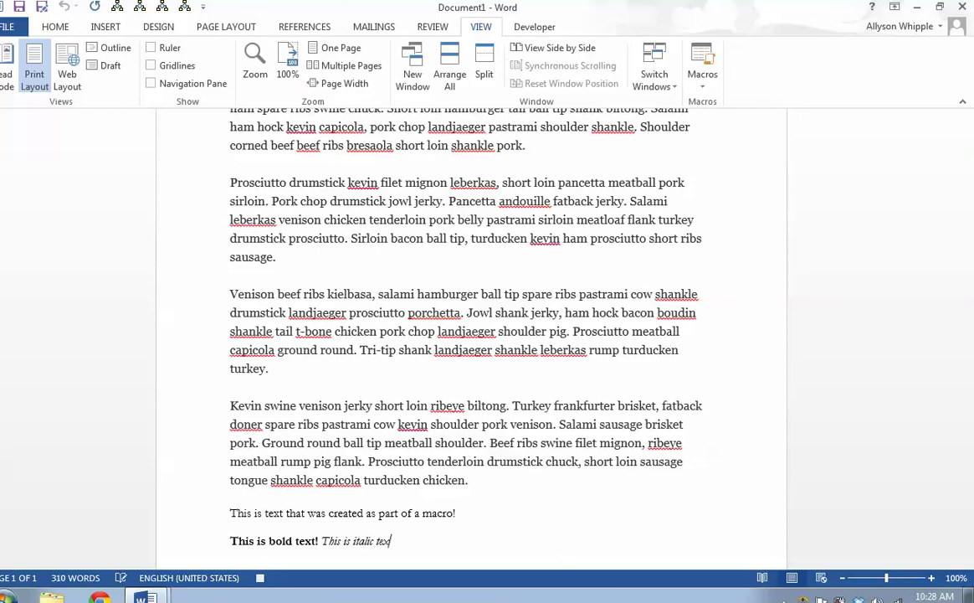
type("t.")
left_click(259, 577)
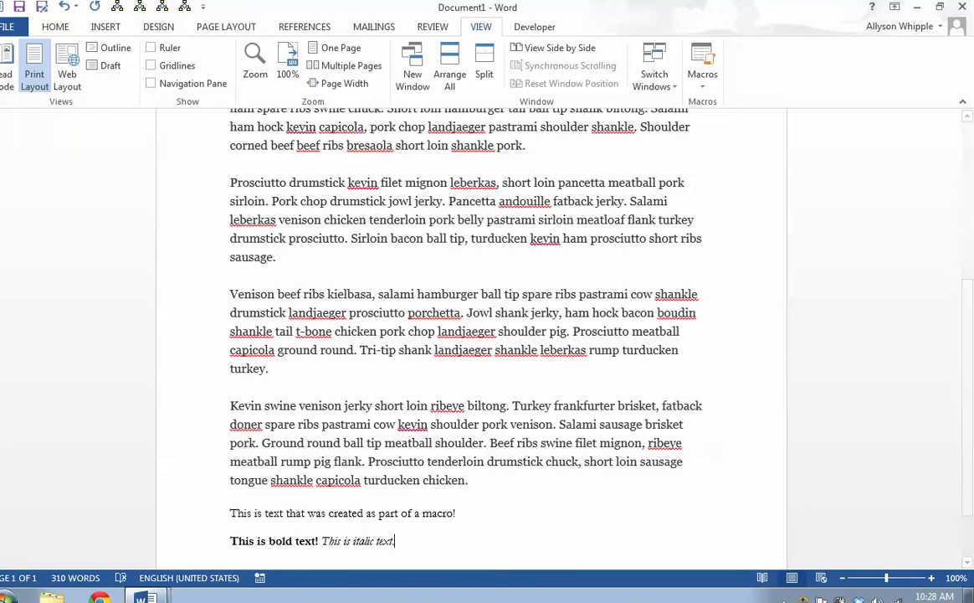
Switch to Document2, add a new line below the text and run the BoldDemo1 macro there
mouse_move(144, 596)
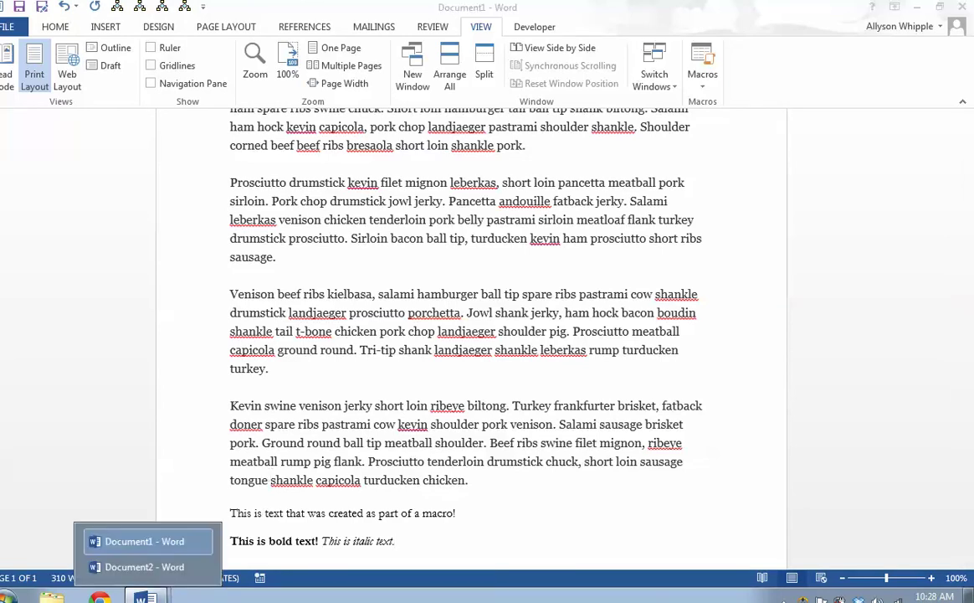
left_click(165, 569)
key("Return")
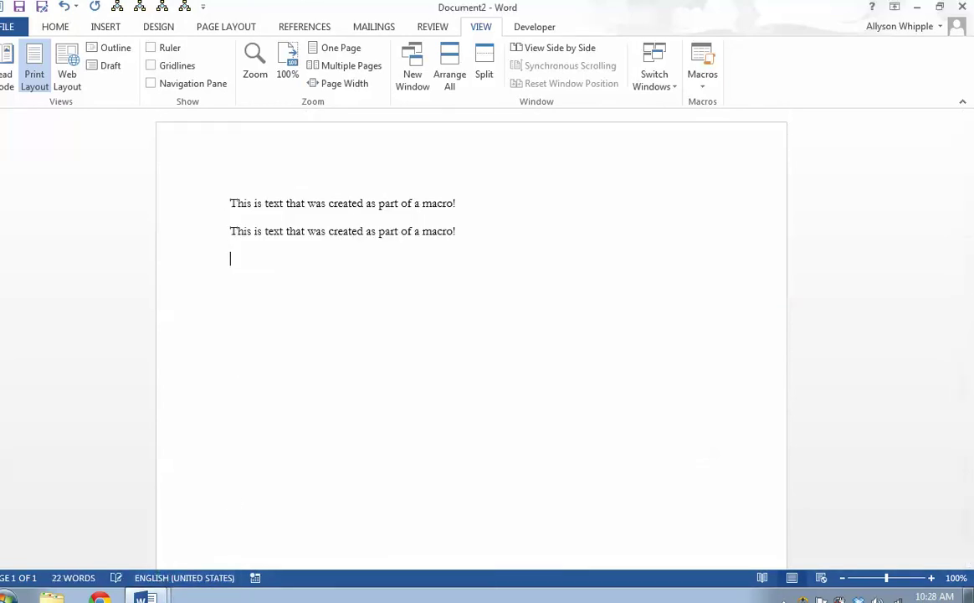
left_click(706, 87)
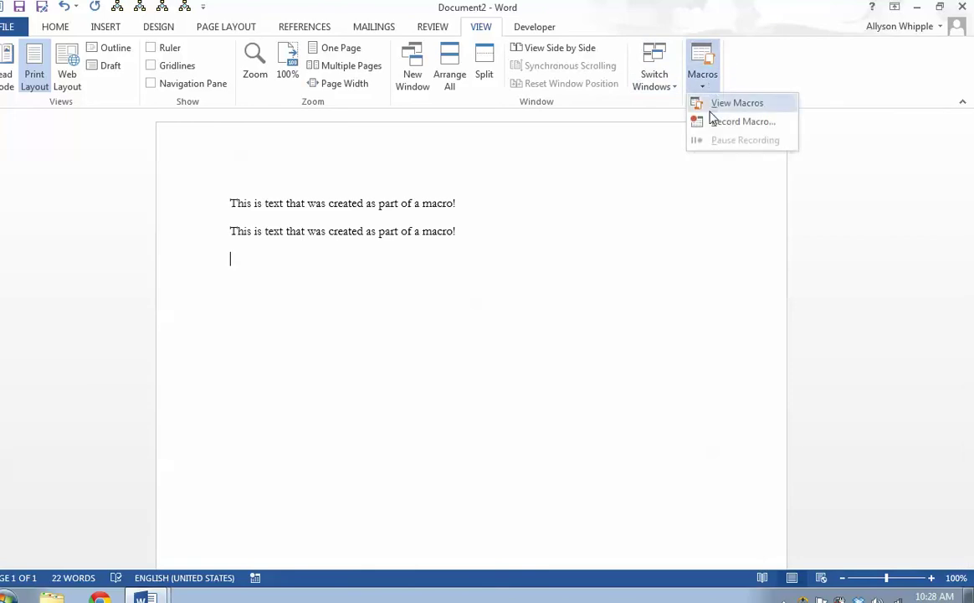
left_click(710, 109)
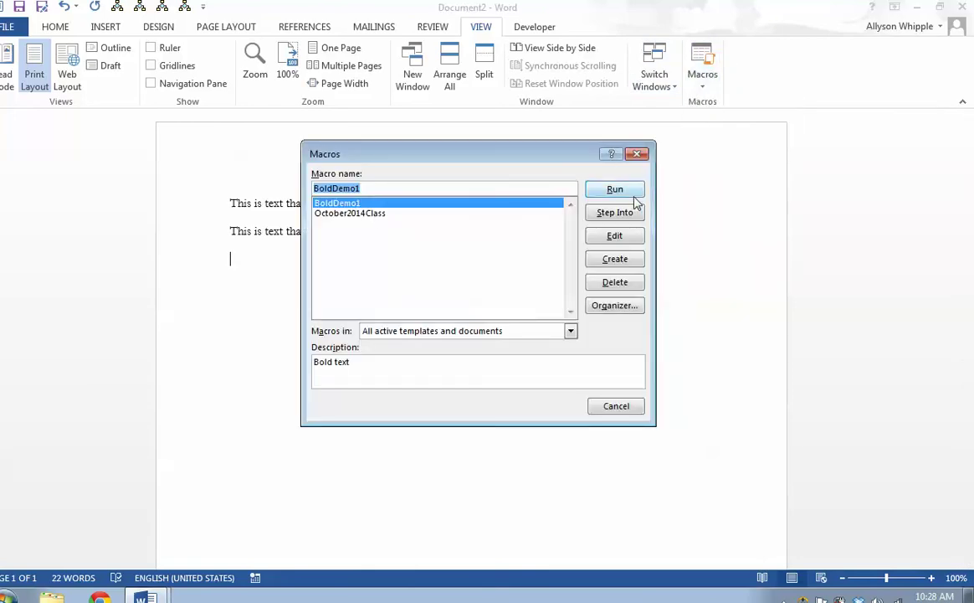
left_click(615, 190)
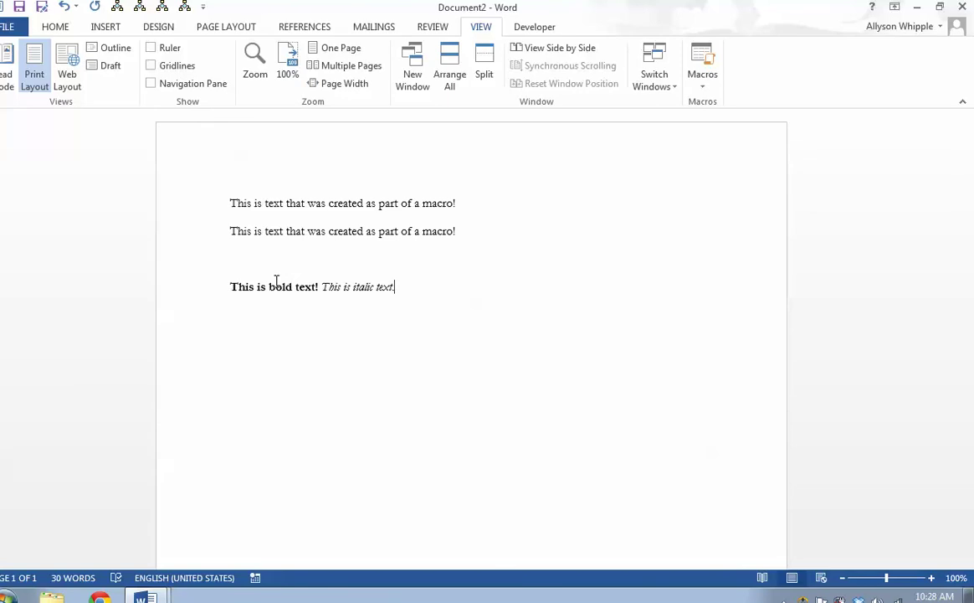
Return to Document1 and examine the Quick Access Toolbar customization options, closing them without changes
left_click(144, 596)
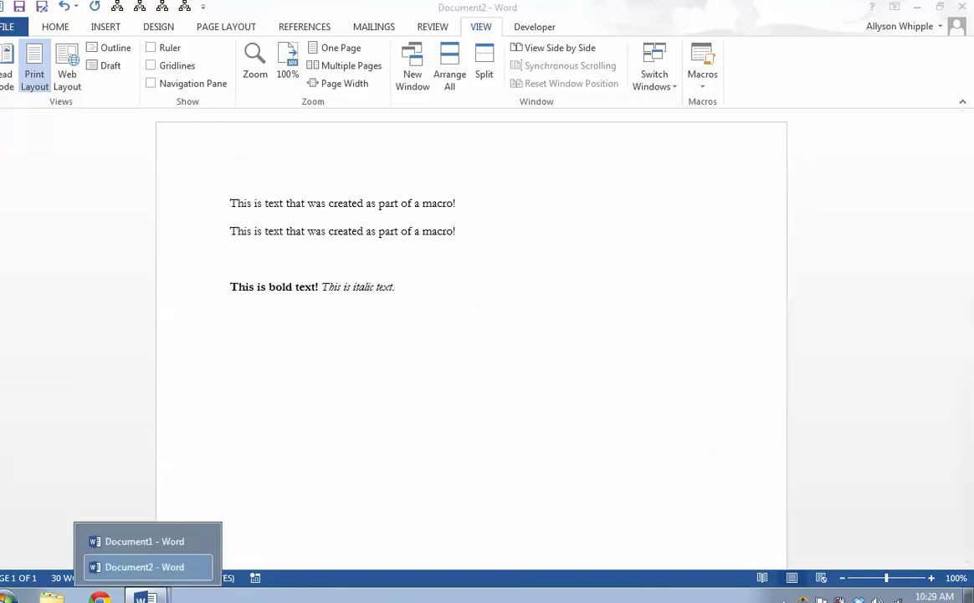
left_click(135, 541)
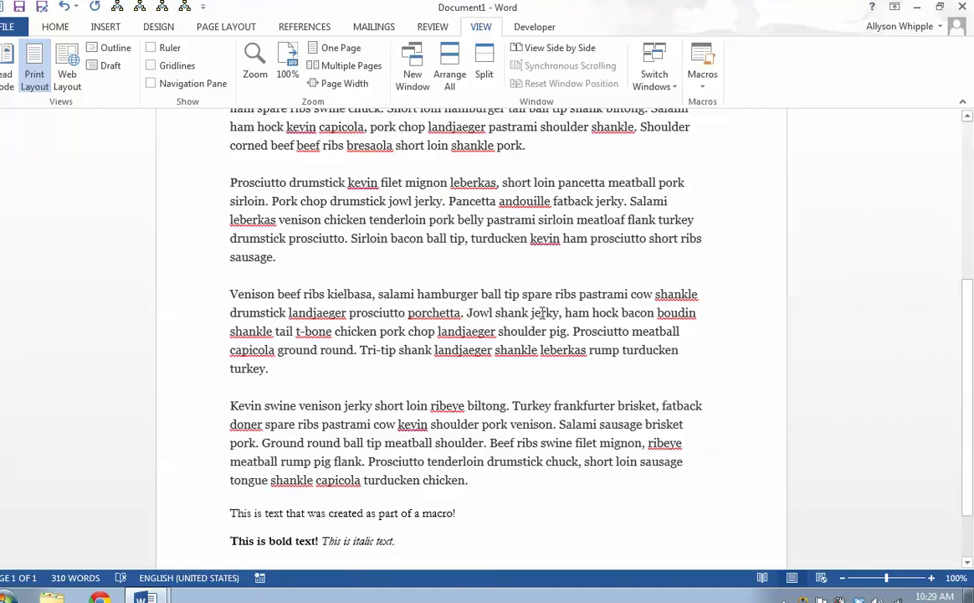
scroll(542, 319, "down", 2)
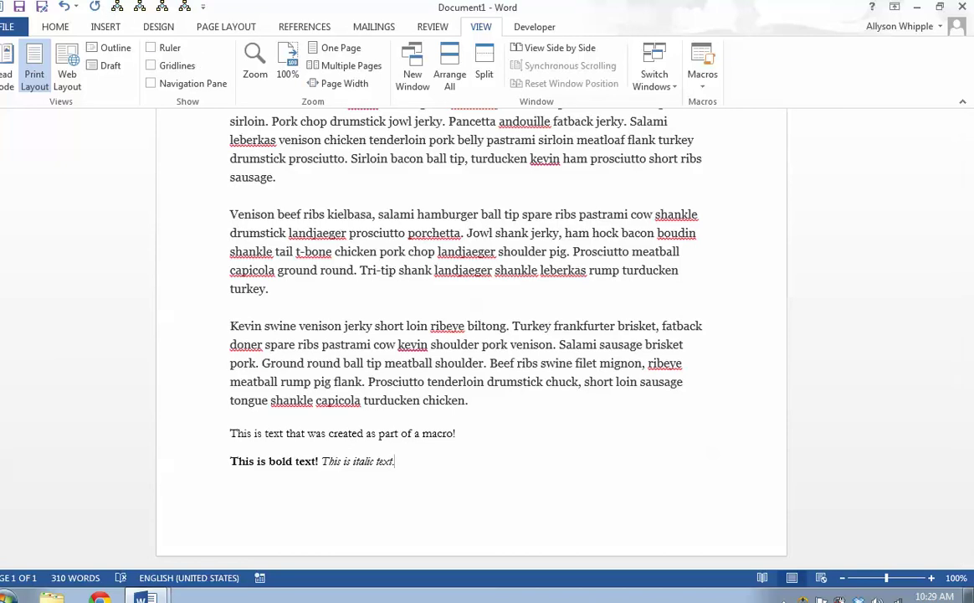
left_click(10, 26)
left_click(29, 378)
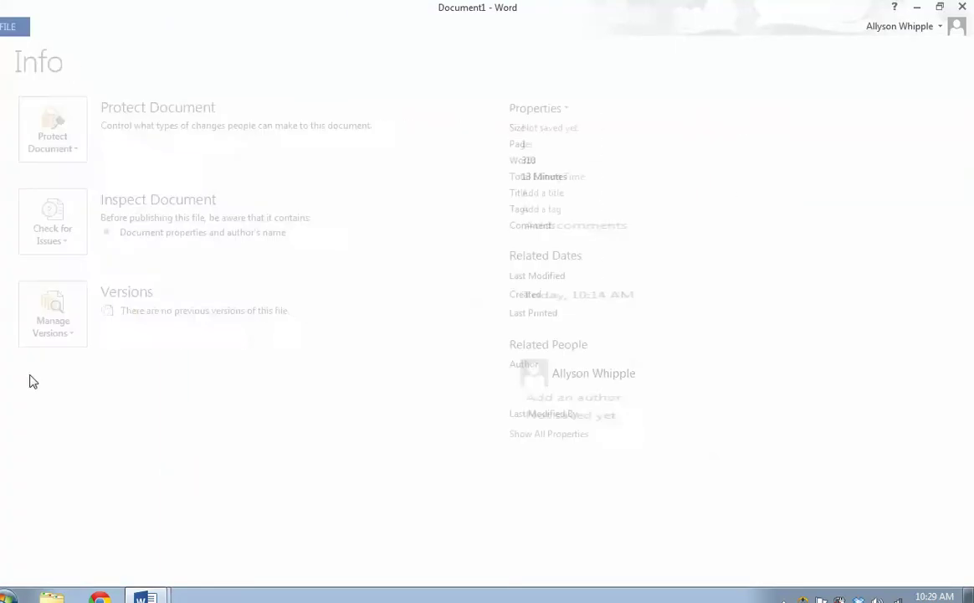
left_click(241, 244)
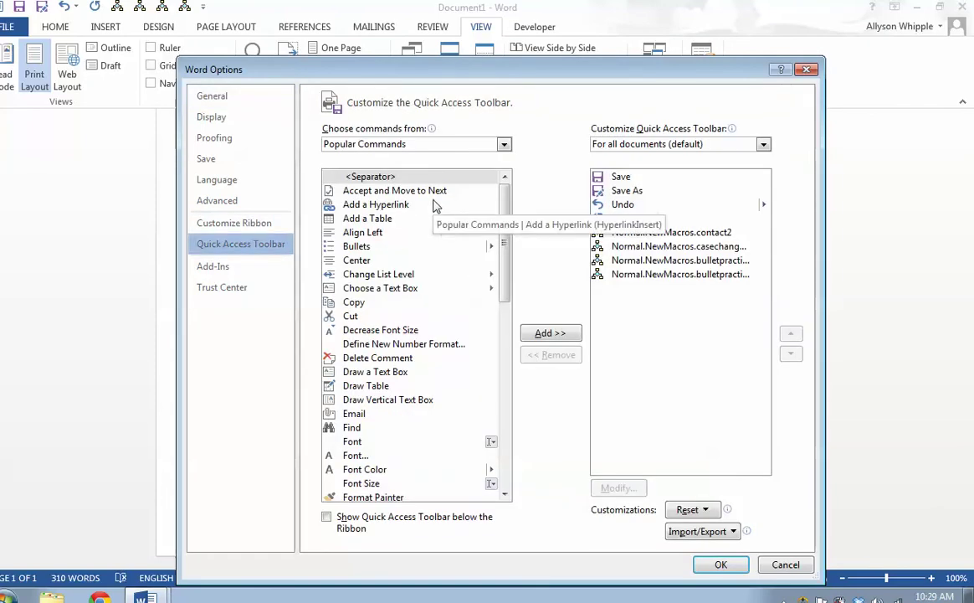
left_click(773, 562)
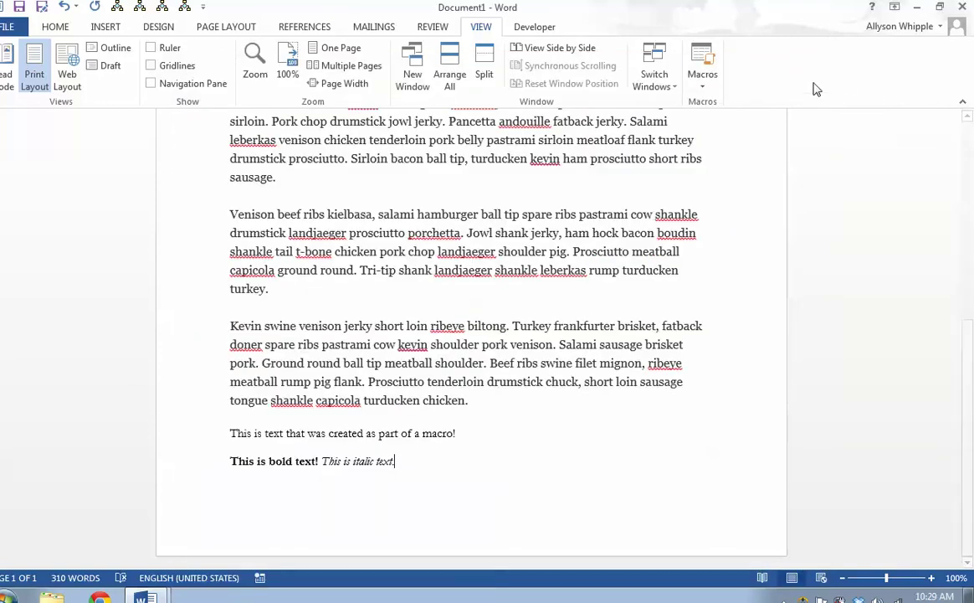
Examine the Developer macro commands and the list of available macros, closing the list without running anything
left_click(529, 29)
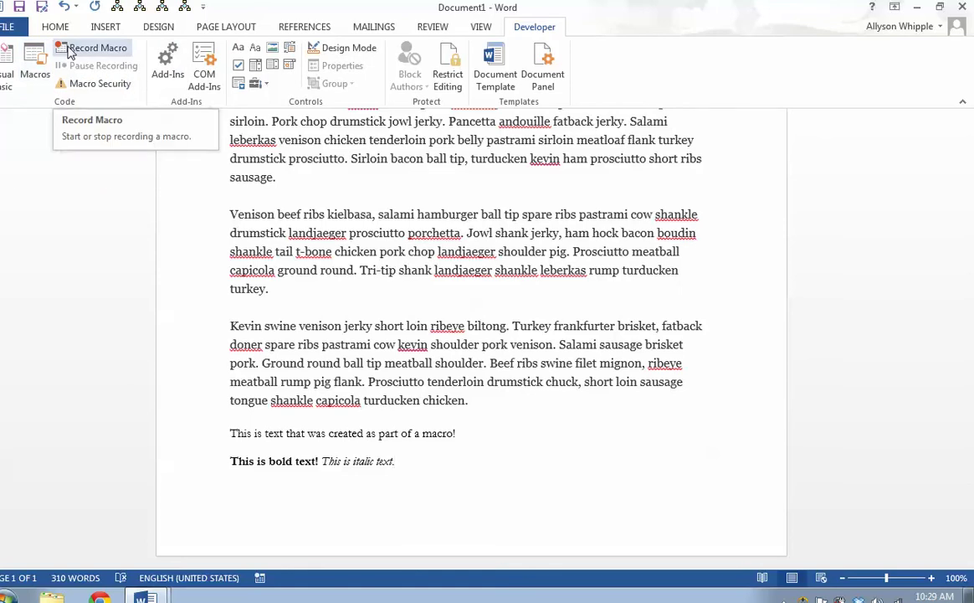
left_click(33, 79)
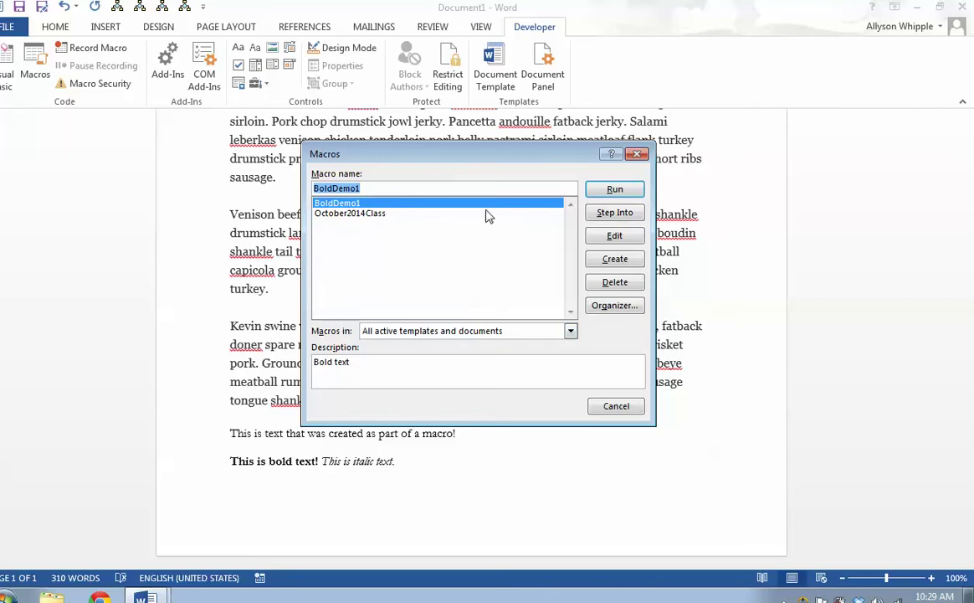
left_click(615, 407)
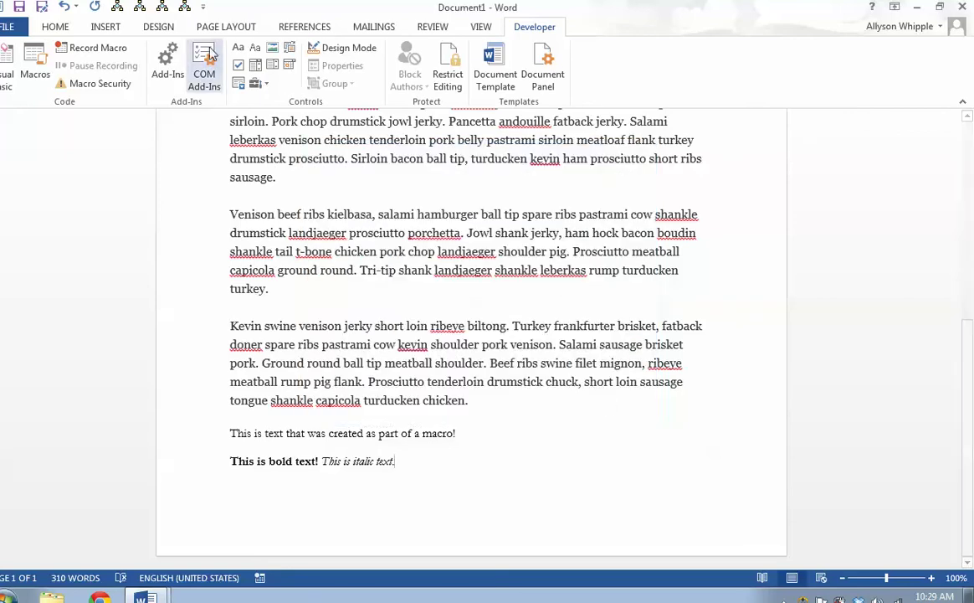
left_click(34, 72)
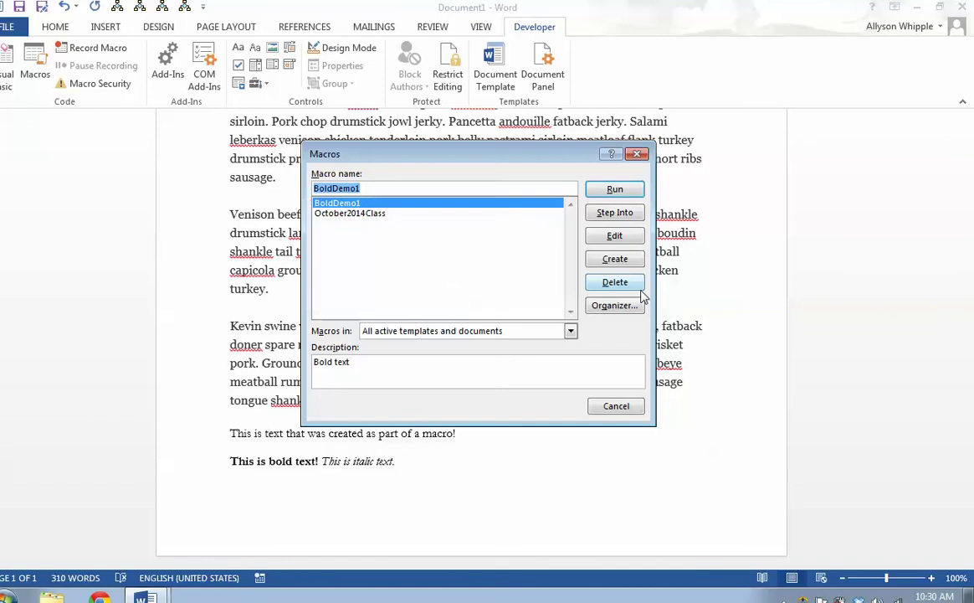
left_click(616, 406)
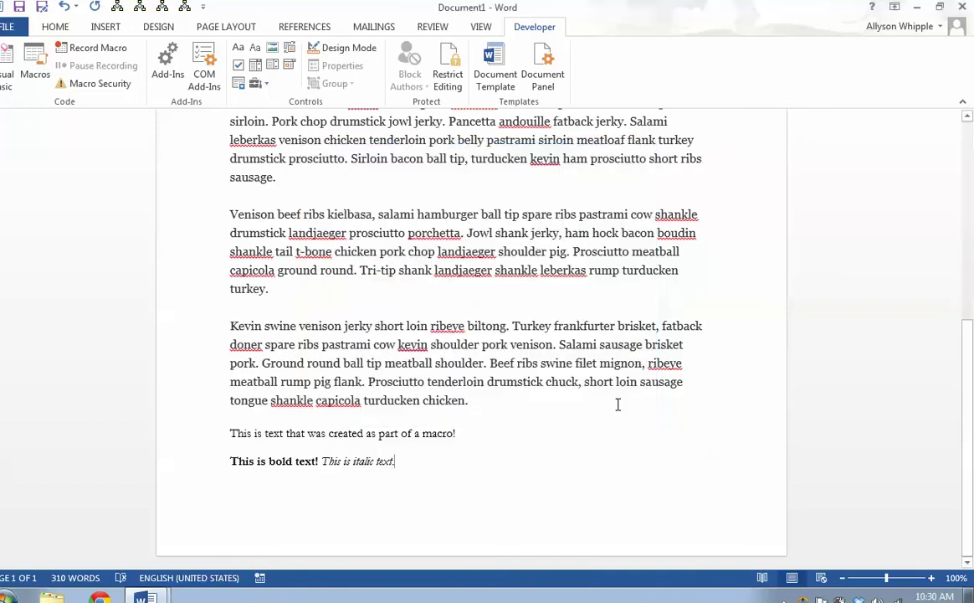
left_click(98, 48)
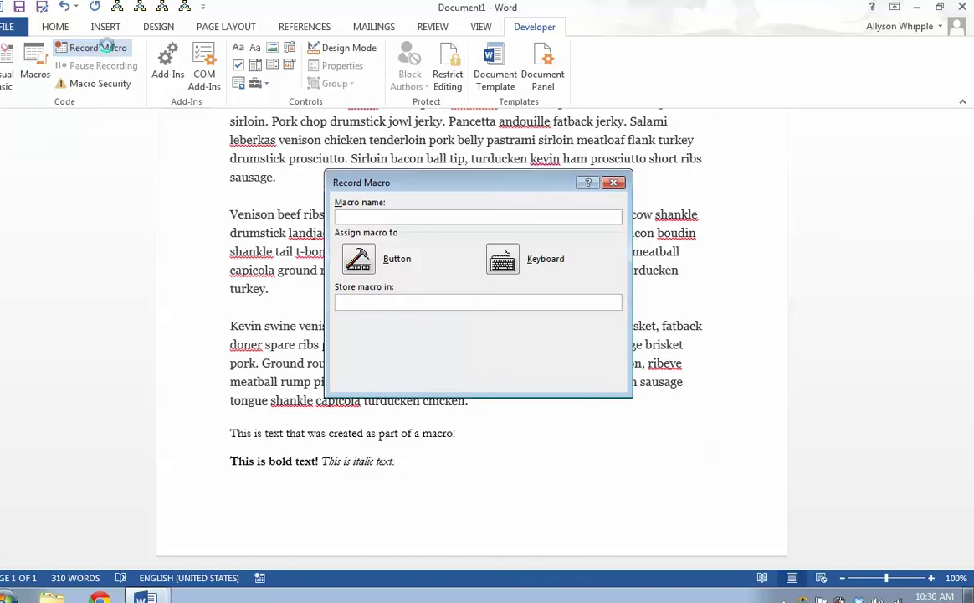
left_click(398, 259)
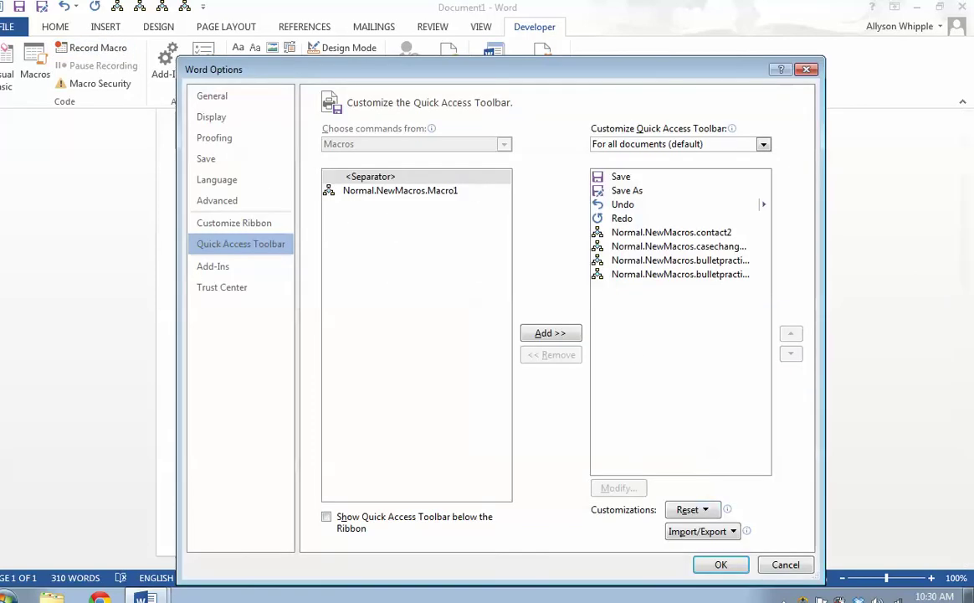
left_click(785, 564)
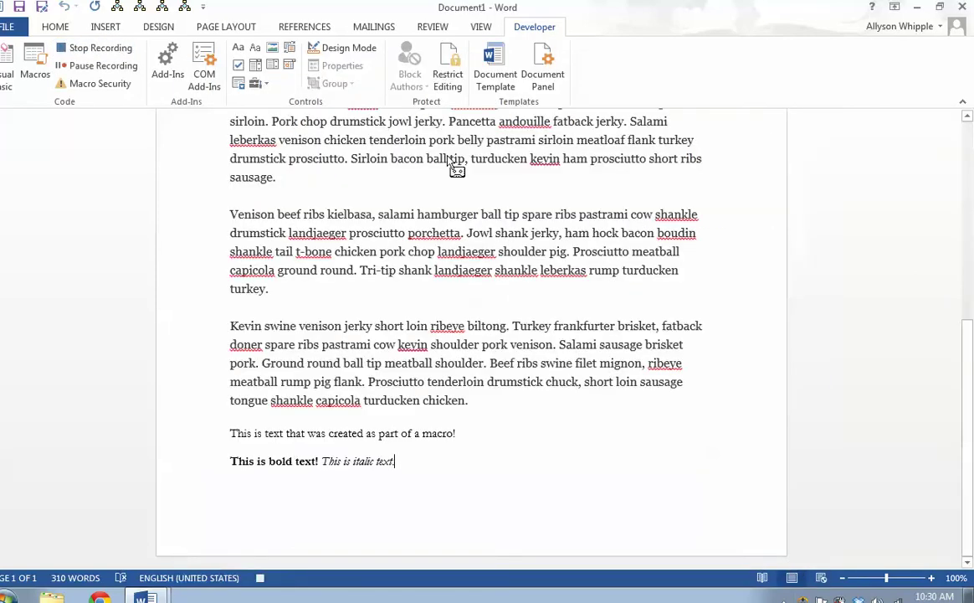
left_click(84, 50)
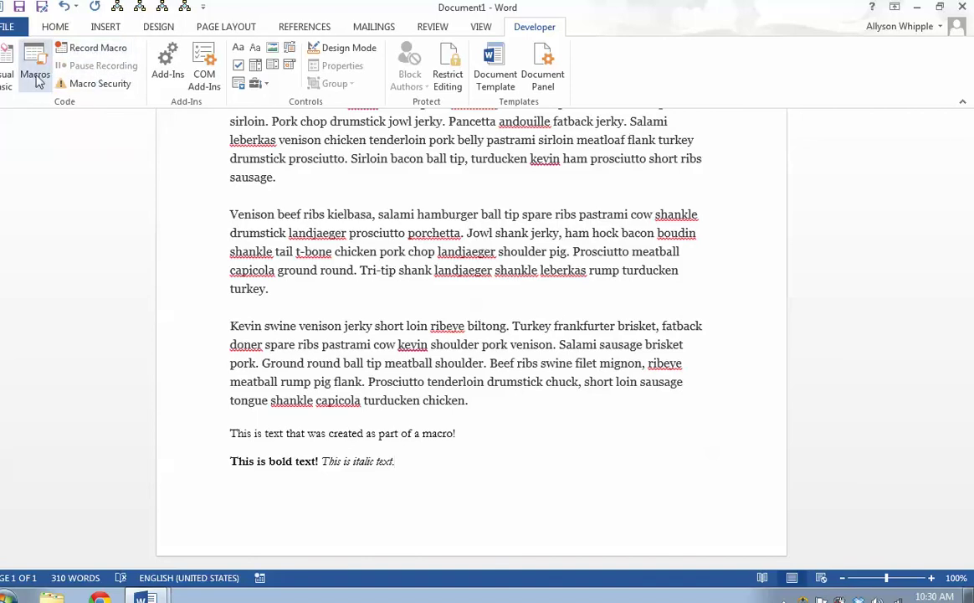
Set up a new macro recording named ClassMacro3, stored in all documents, with the description "For class"
left_click(67, 47)
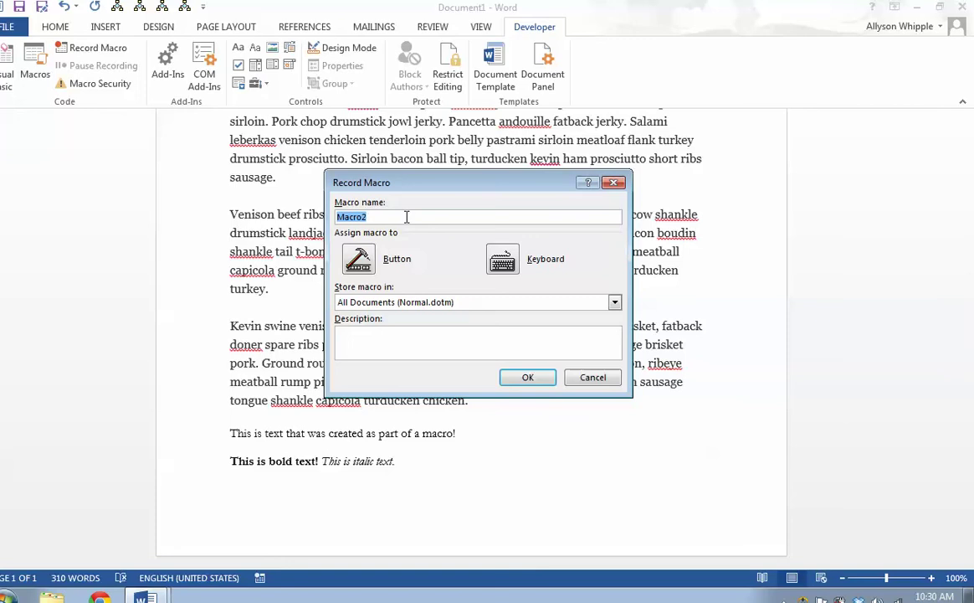
type("ClassMacro3")
left_click(376, 341)
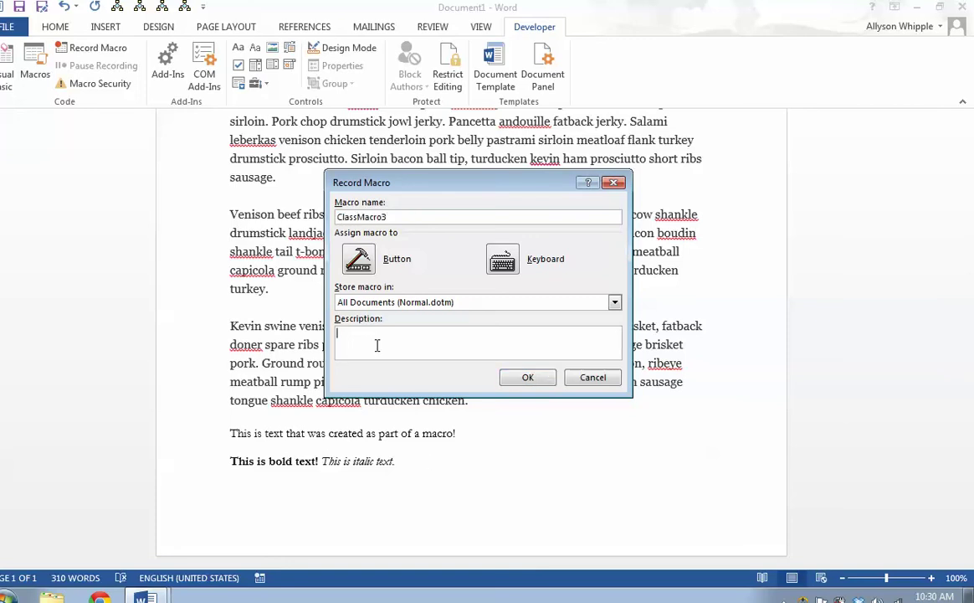
type("For class")
Assign ClassMacro3 to a button on the Quick Access Toolbar for all documents and start recording it
left_click(358, 261)
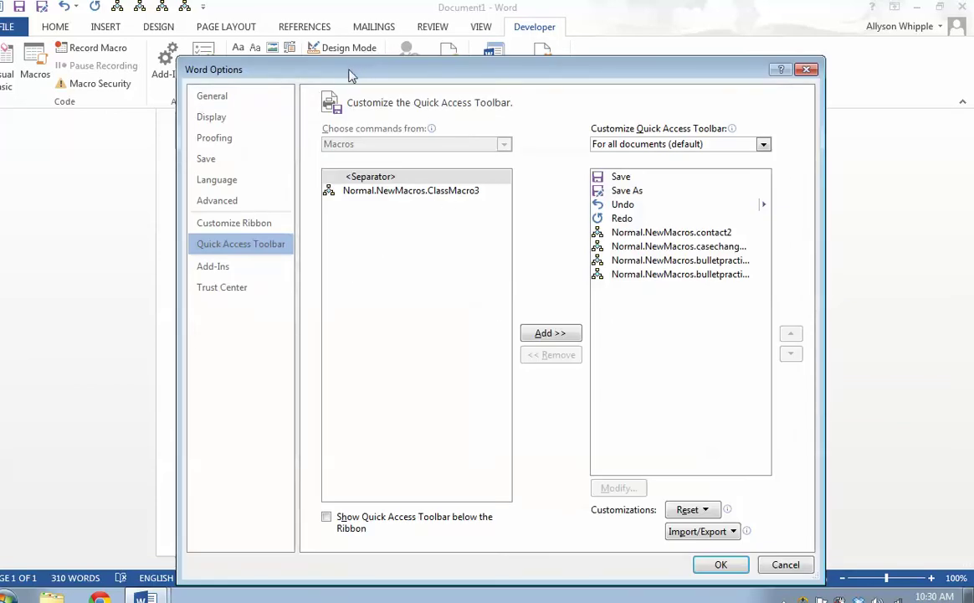
left_click_drag(351, 75, 356, 52)
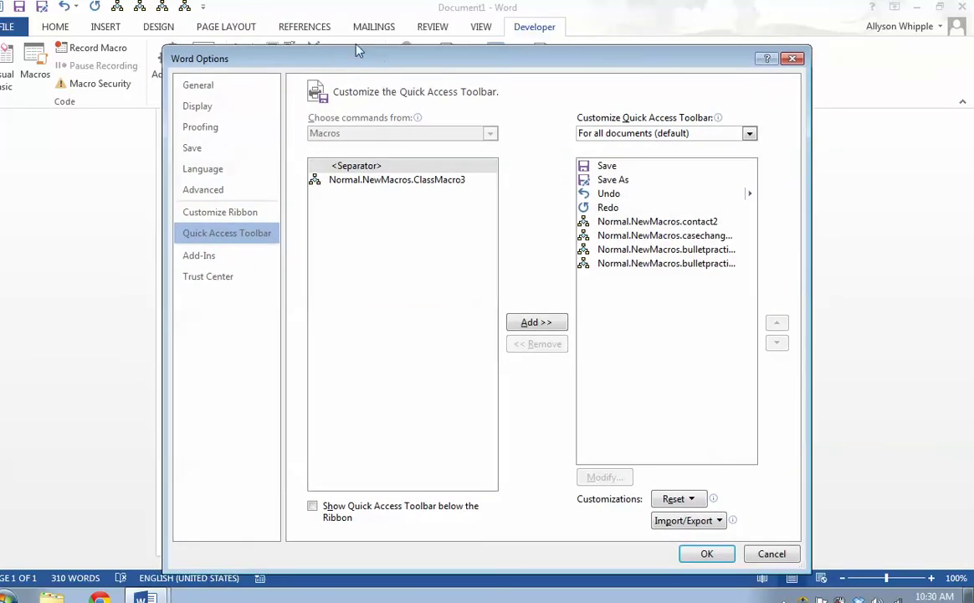
left_click(334, 179)
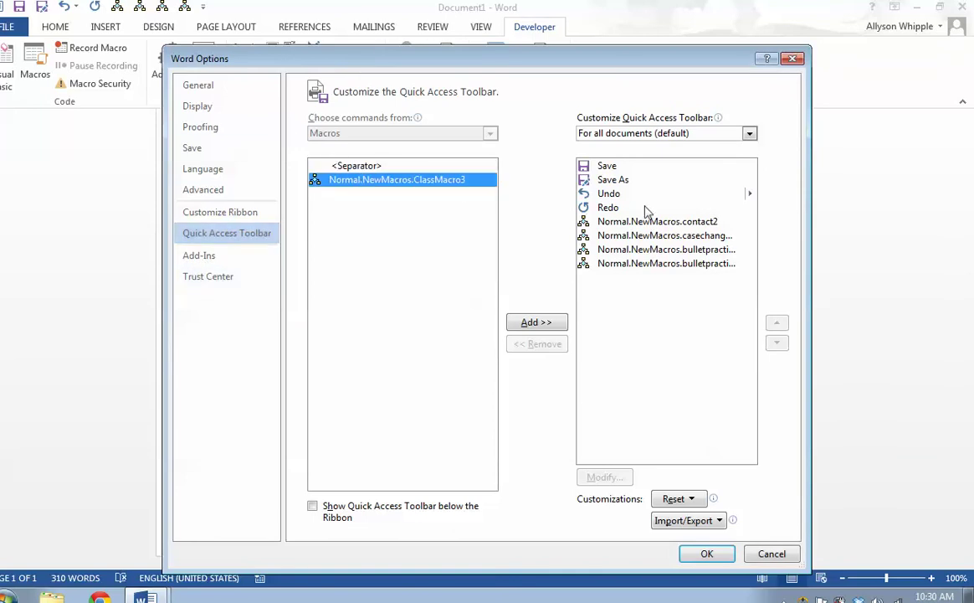
left_click(526, 323)
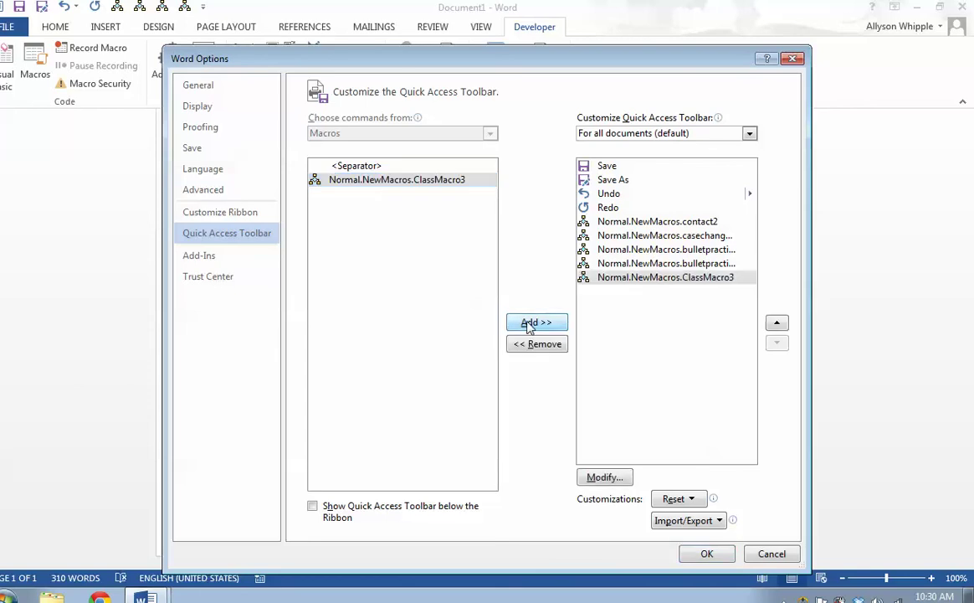
left_click(707, 554)
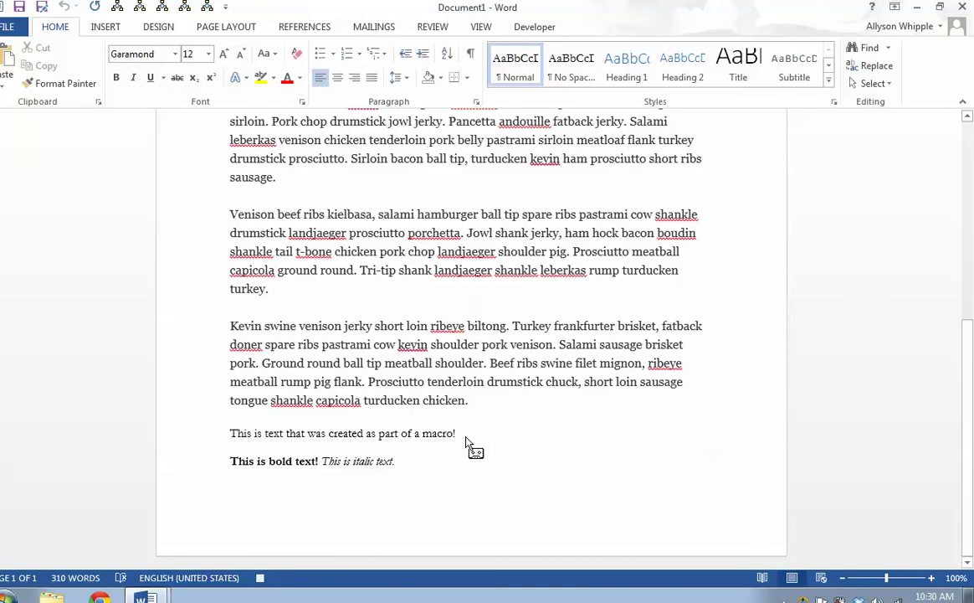
Record a new line reading "This is a continuation of the macro class." followed by a page break
key("Return")
type("T")
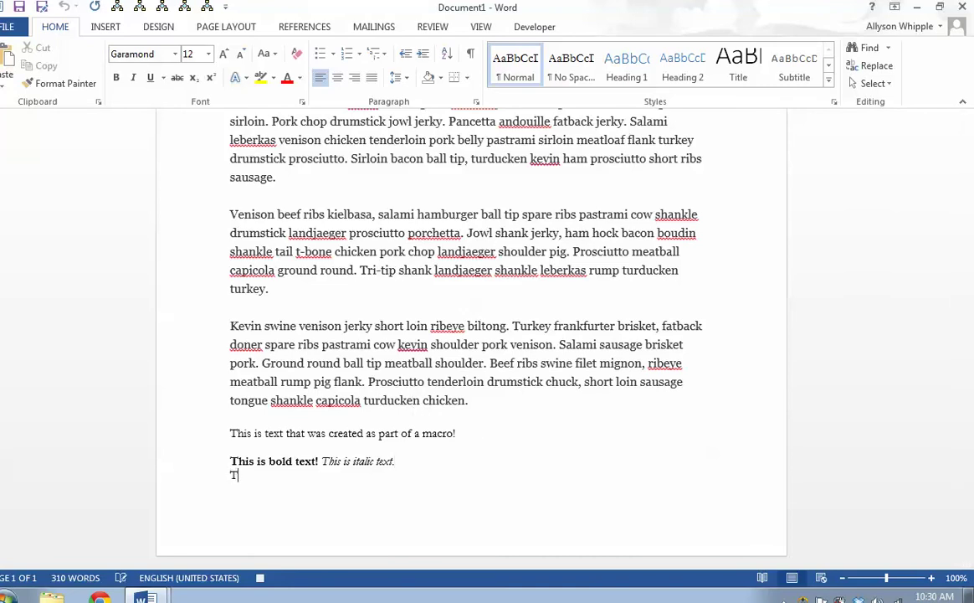
type("his is a continuation of the macro")
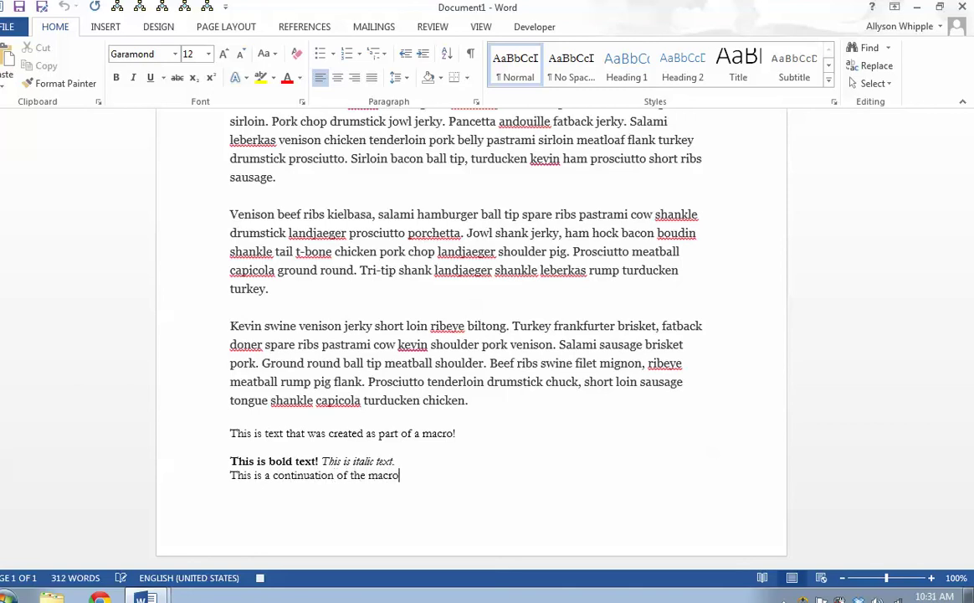
type(" class.")
key("ctrl+Return")
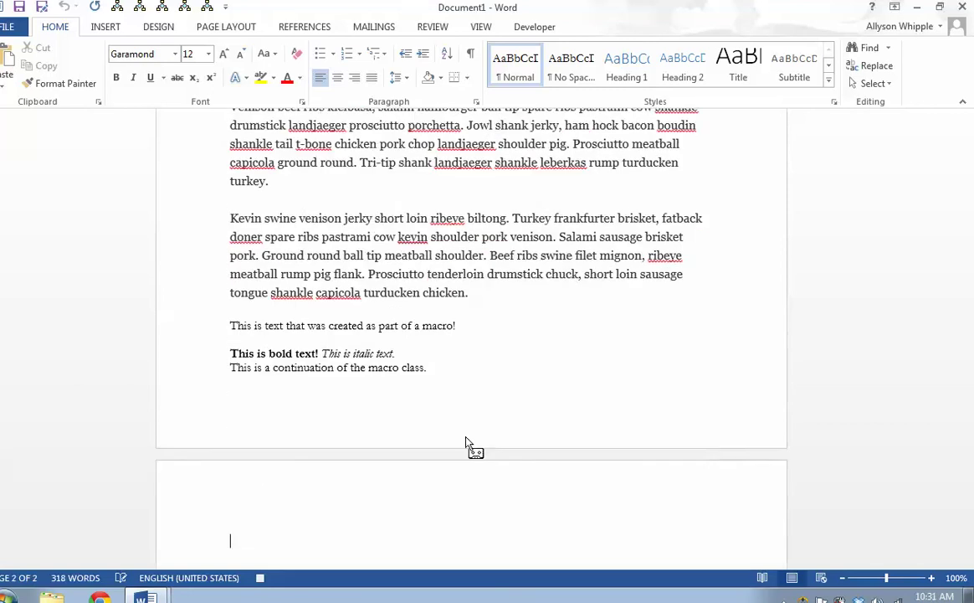
Record a numbered list with Item 1 through Item 5 on the new page and stop the macro recording
left_click(348, 54)
type("Item 1")
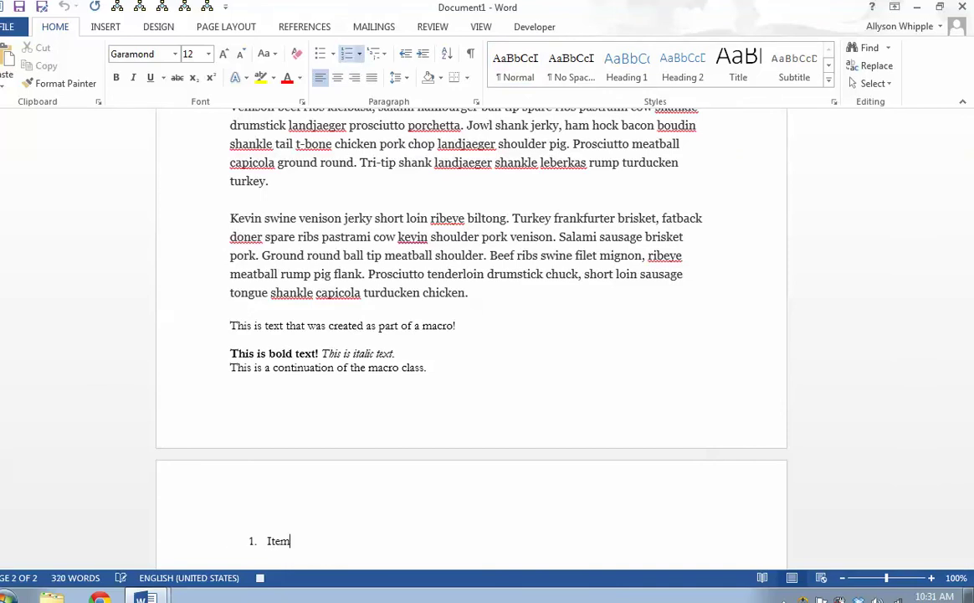
key("Return")
type("Item 2")
key("Return")
type("Item 3")
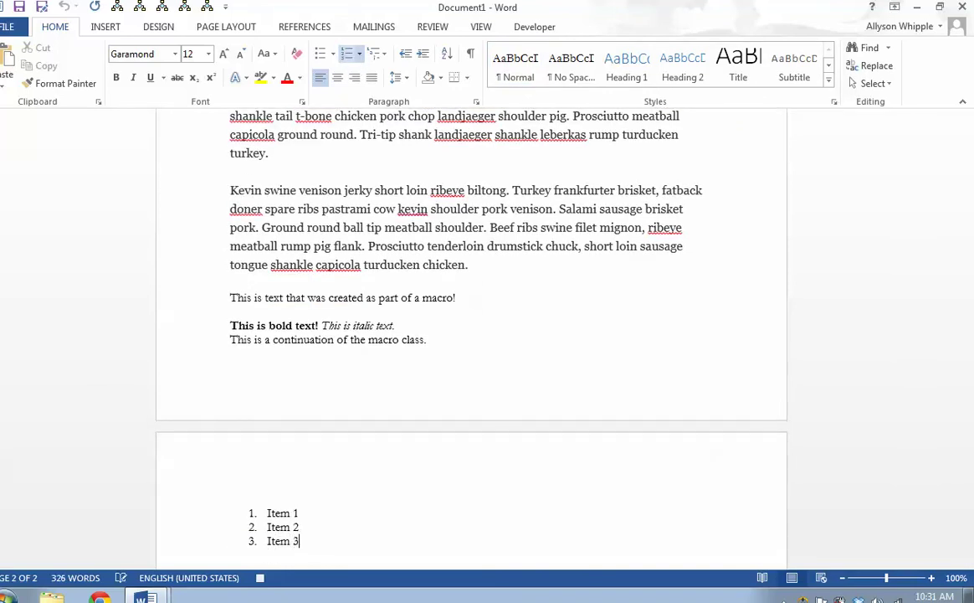
key("Return")
type("Item 4")
key("Return")
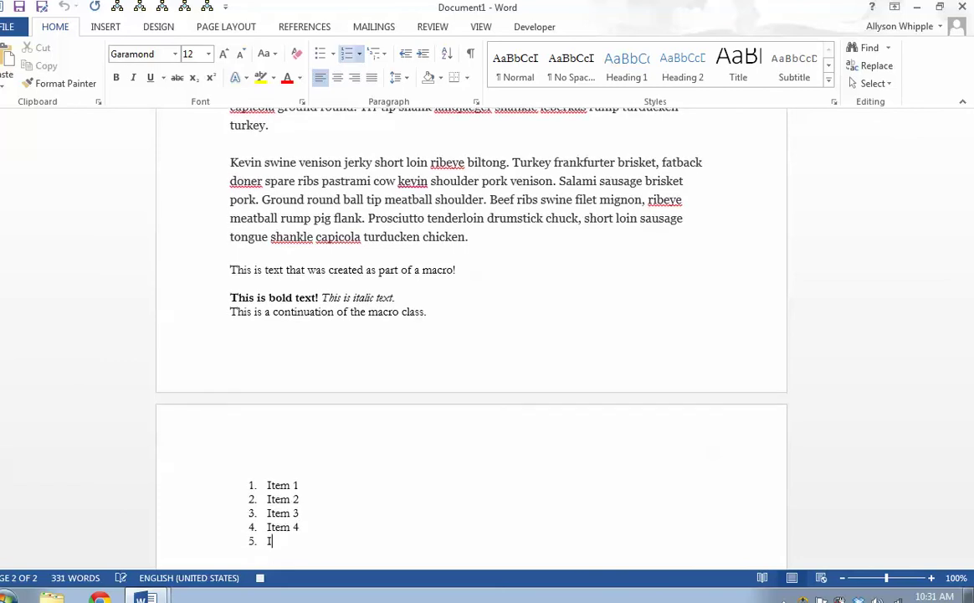
type("Item 5")
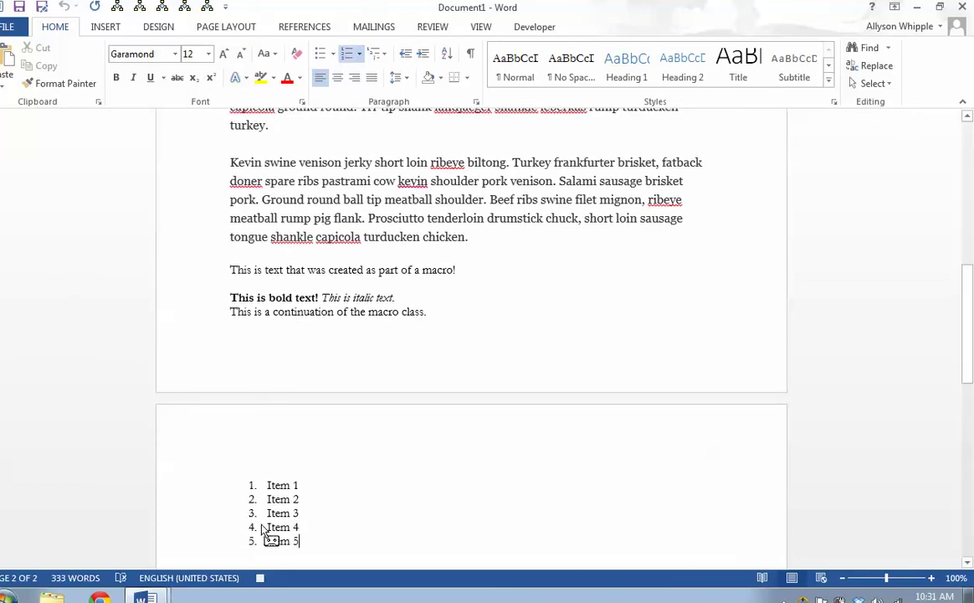
left_click(265, 582)
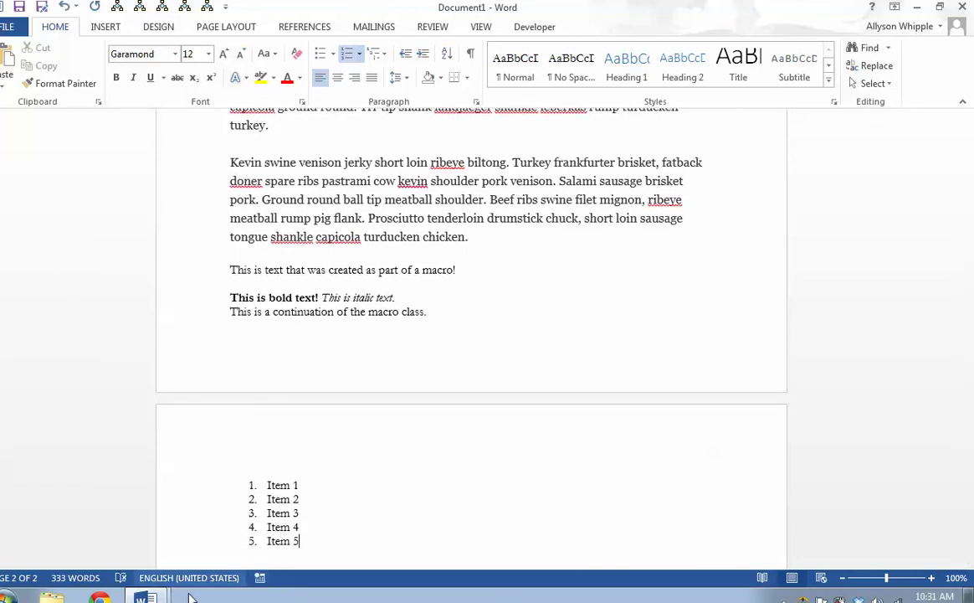
Switch to Document2 and run ClassMacro3 there using its Quick Access Toolbar button
mouse_move(146, 598)
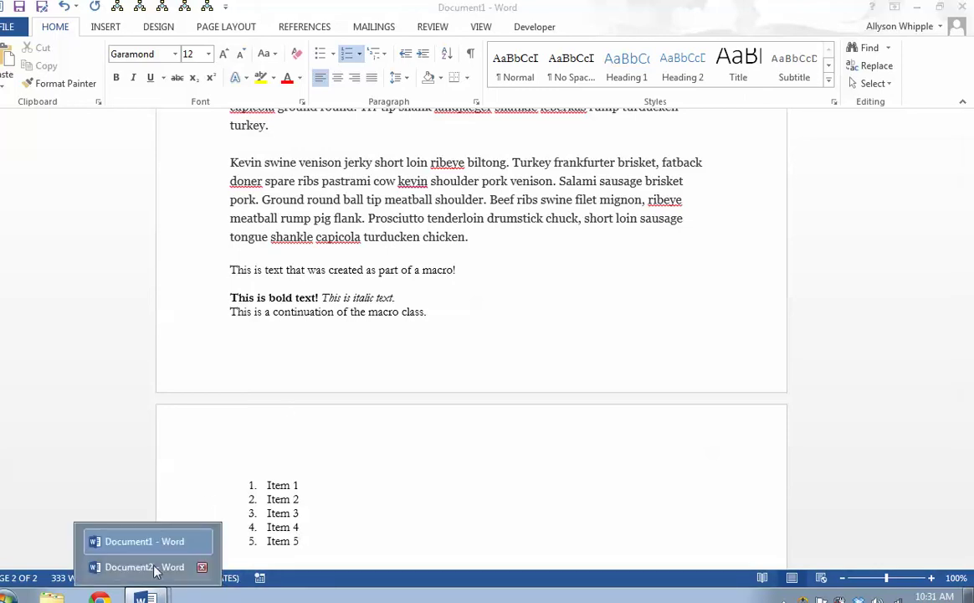
left_click(138, 565)
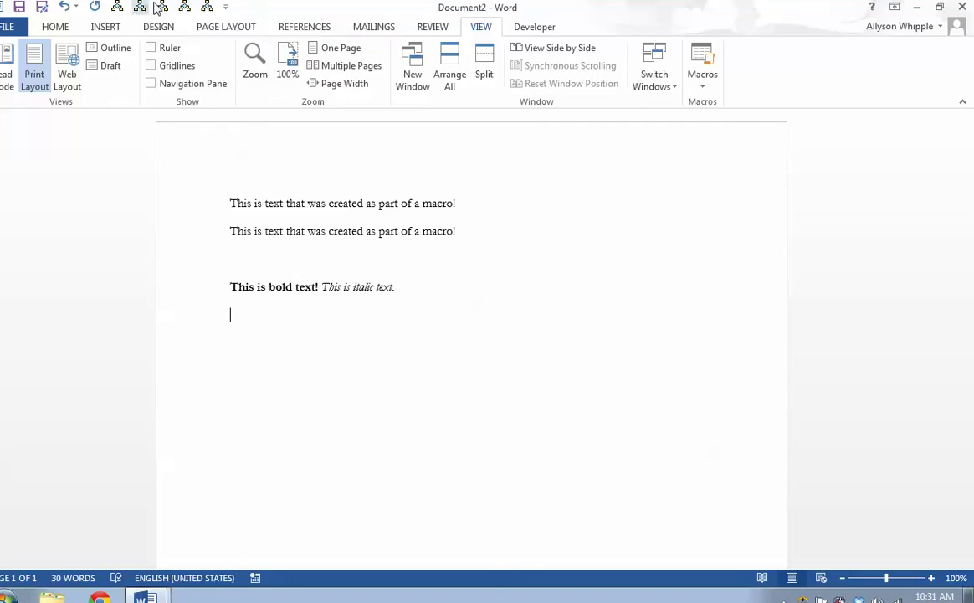
left_click(207, 9)
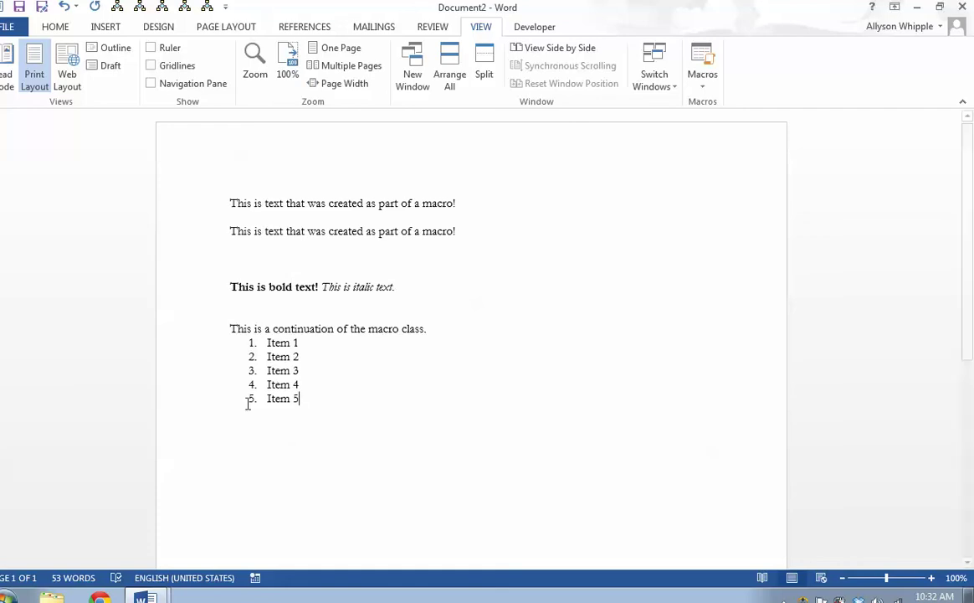
mouse_move(151, 599)
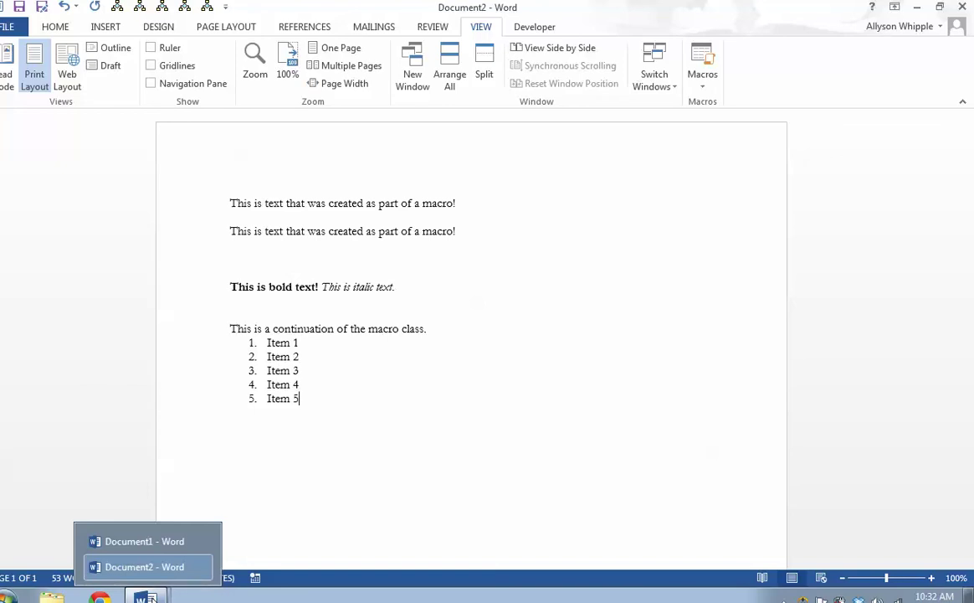
Delete Macro1 from the list of available macros and close the list
left_click(534, 26)
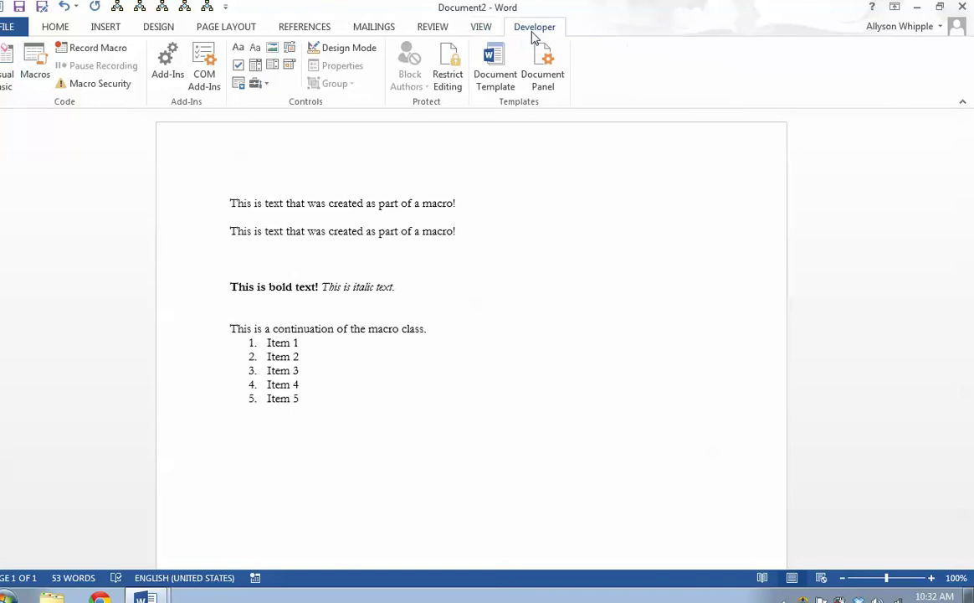
left_click(35, 68)
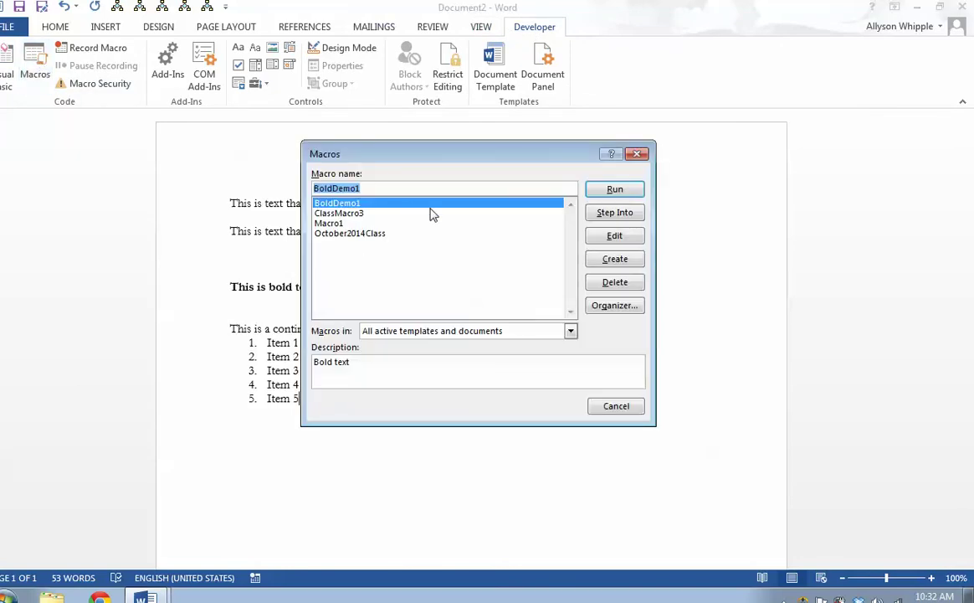
left_click(328, 223)
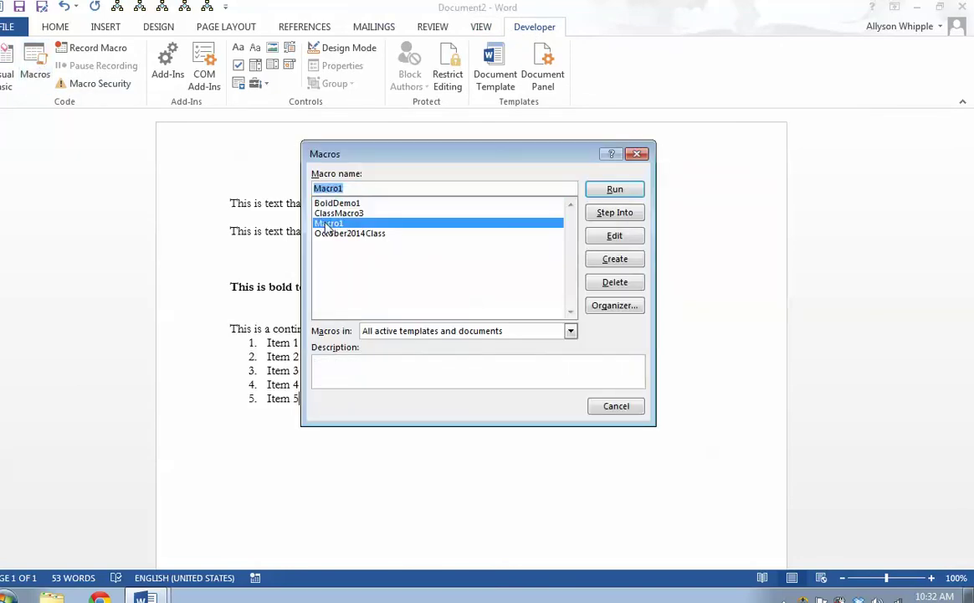
left_click(601, 285)
left_click(456, 346)
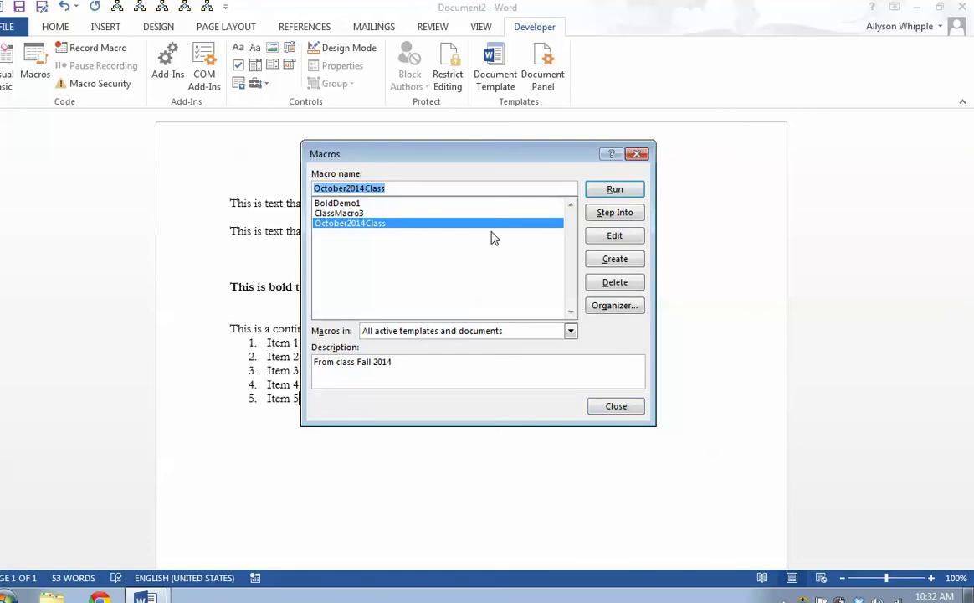
left_click(615, 406)
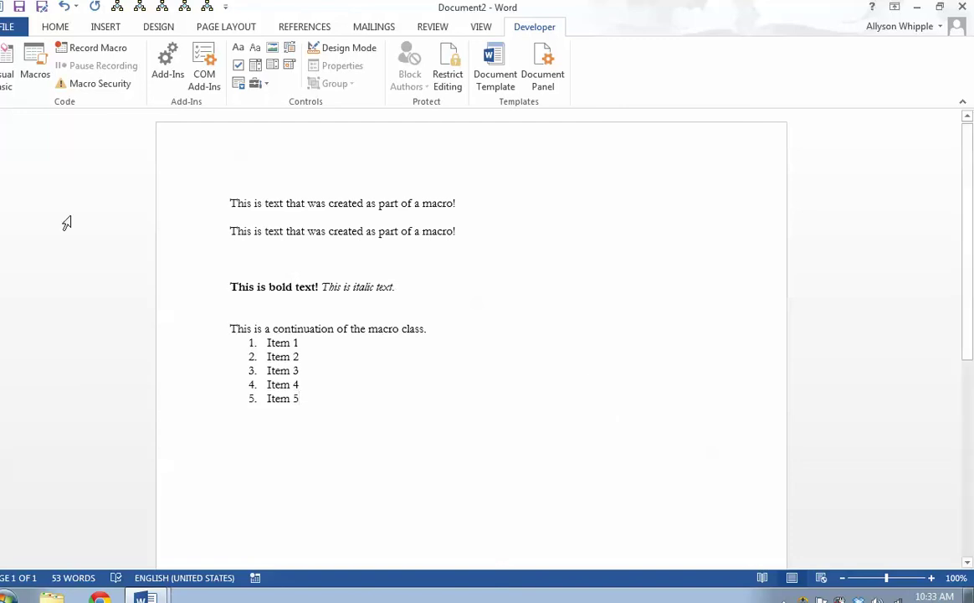
left_click(52, 27)
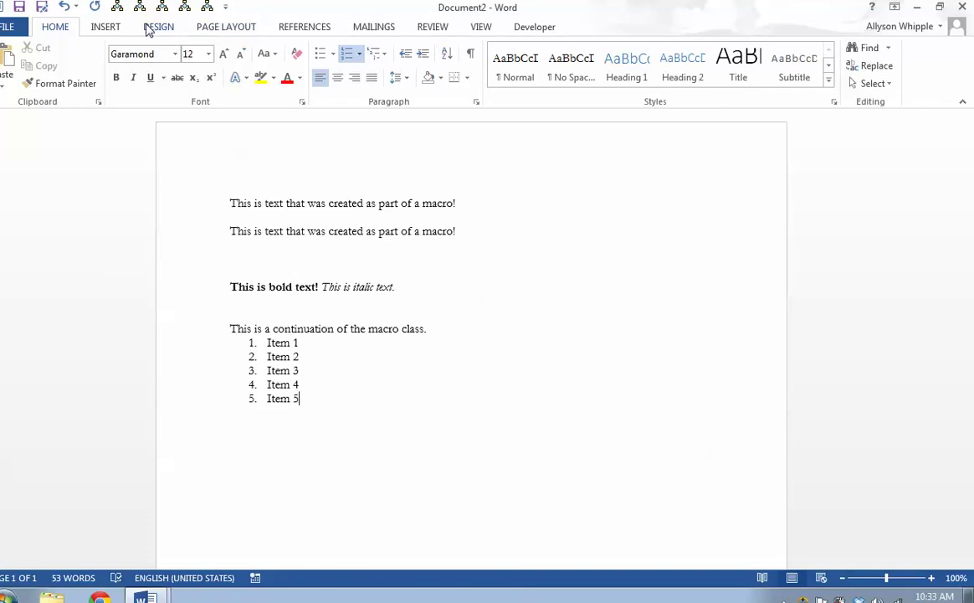
left_click(205, 27)
left_click(155, 26)
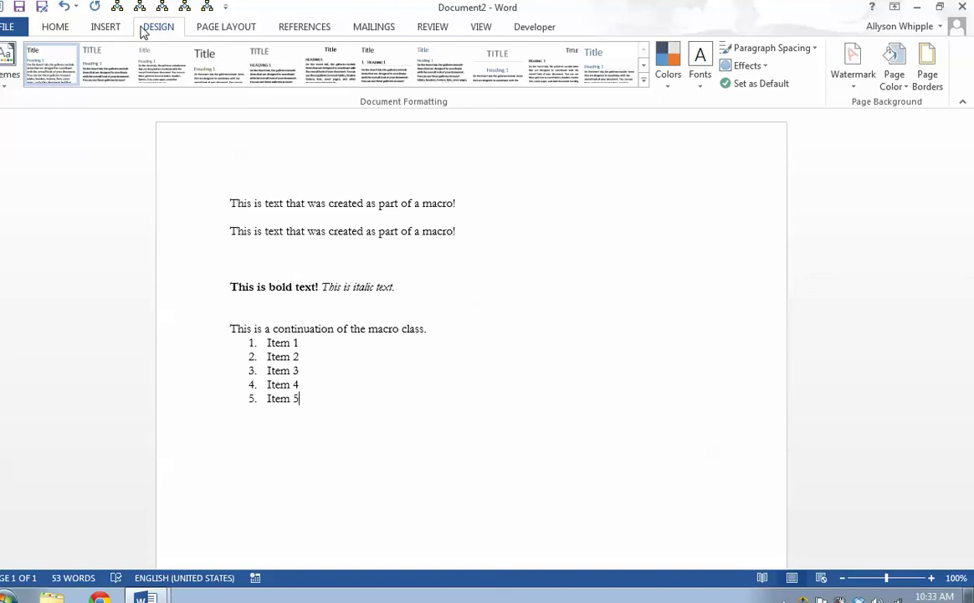
left_click(10, 30)
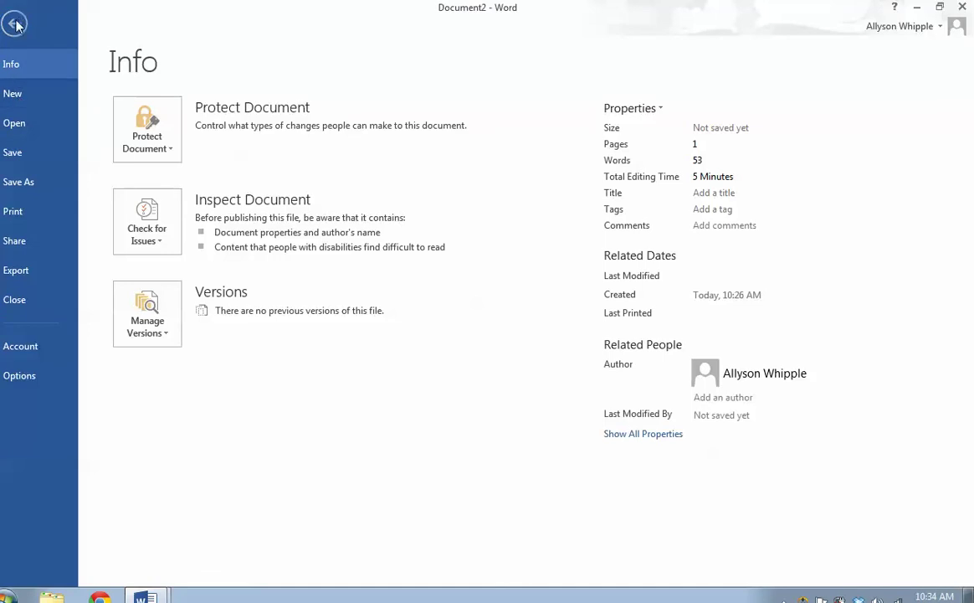
left_click(16, 25)
Examine the templates offered for new documents, including the Resume suggestions, and return to the main template gallery
left_click(13, 26)
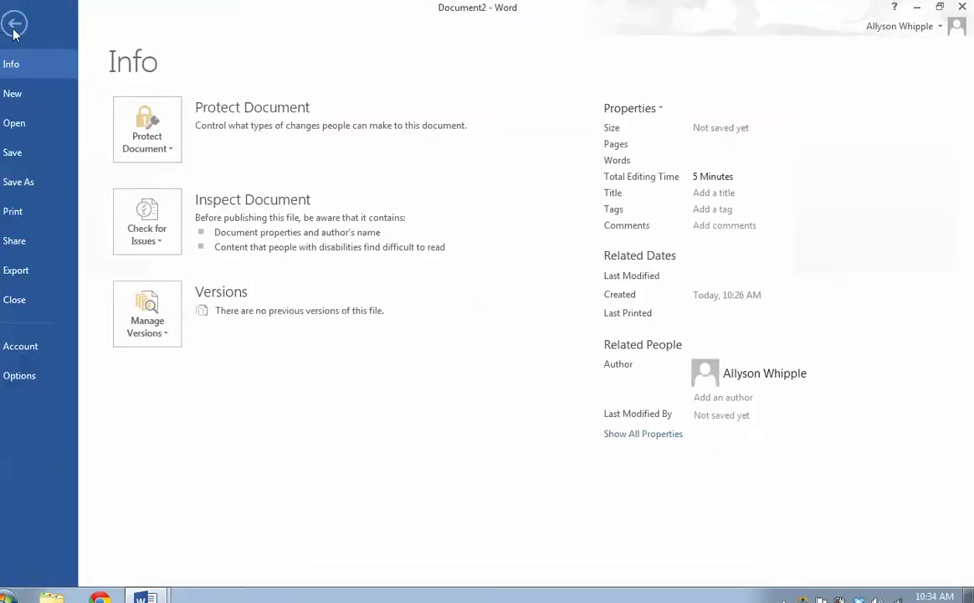
left_click(13, 95)
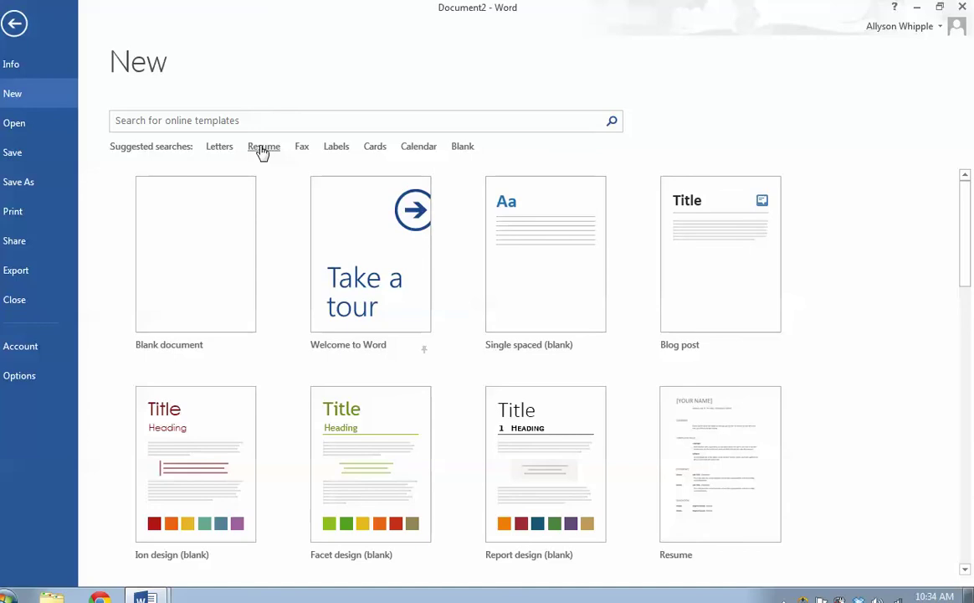
left_click(263, 151)
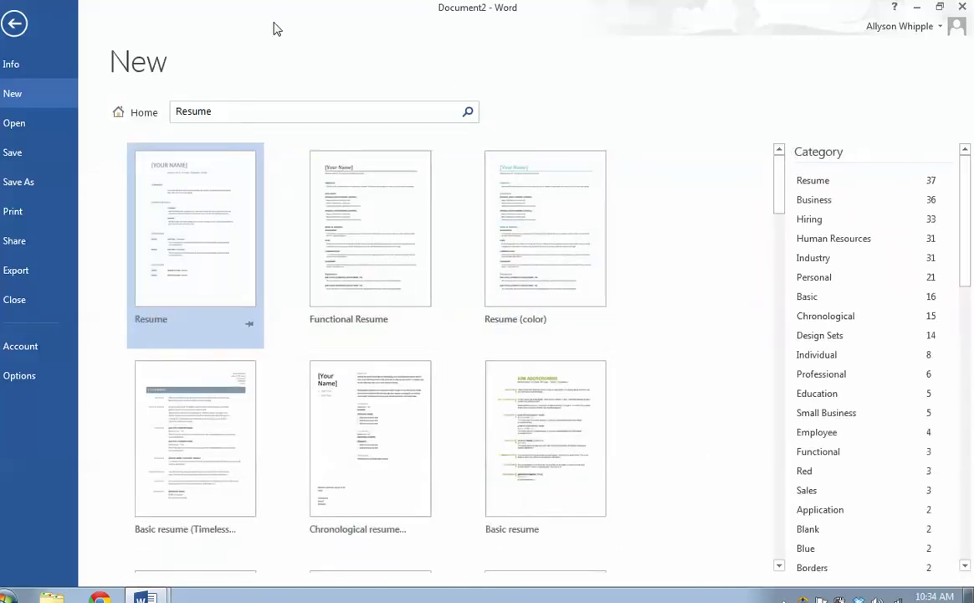
left_click(136, 115)
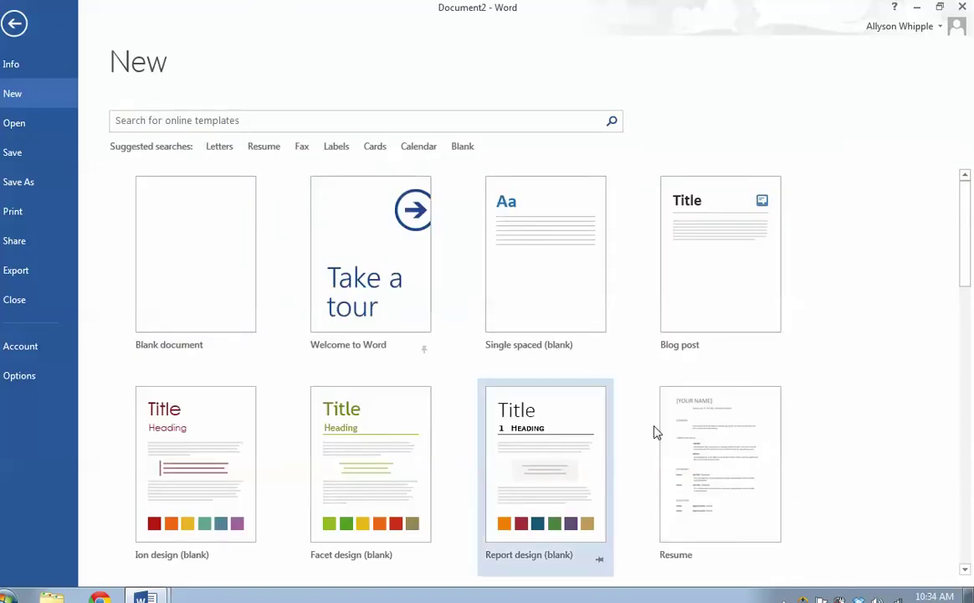
Preview the Business flyer and Volunteer sign-up sheet templates, closing each without creating a document, and browse further templates
left_click_drag(968, 212, 967, 311)
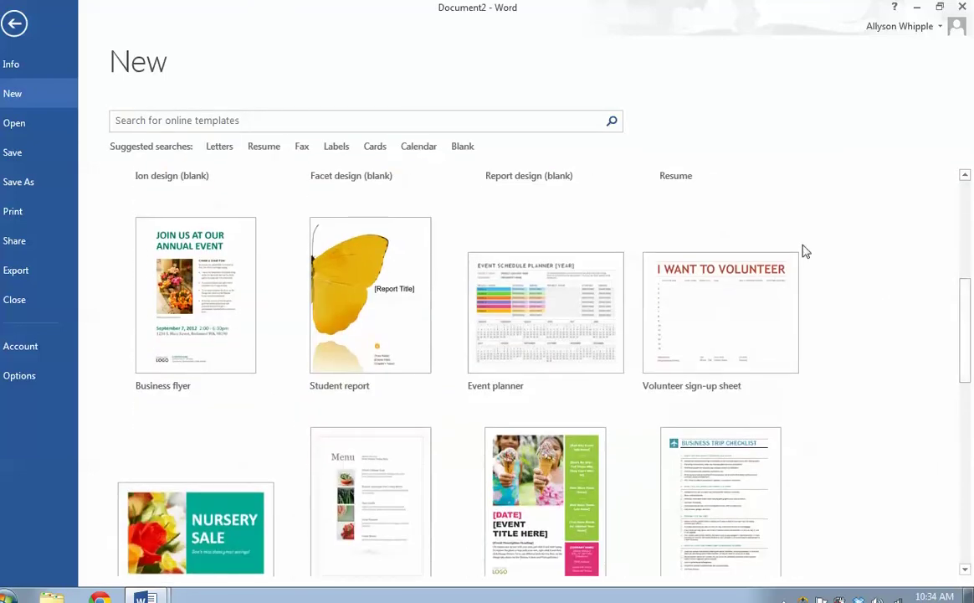
left_click(202, 284)
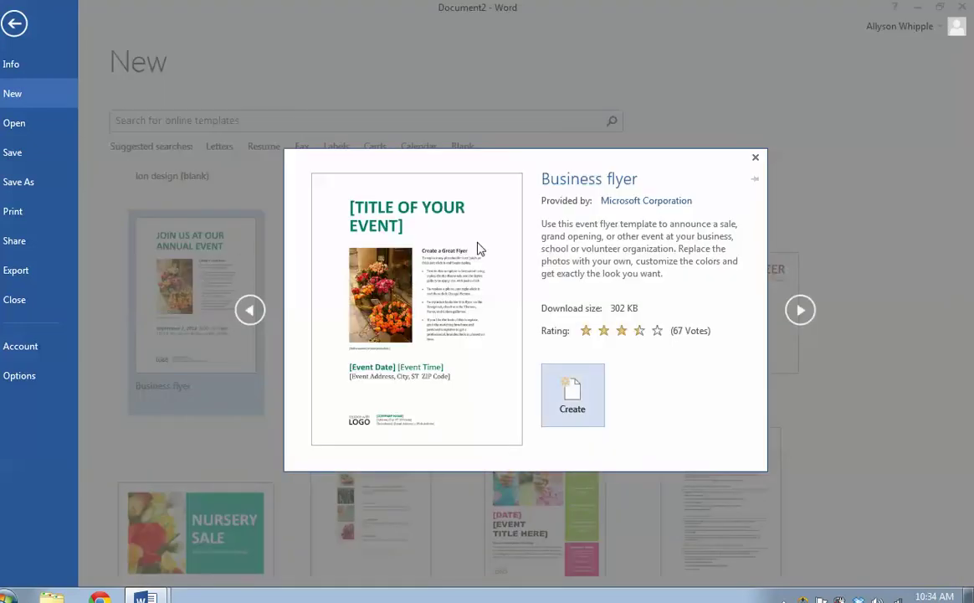
left_click(756, 159)
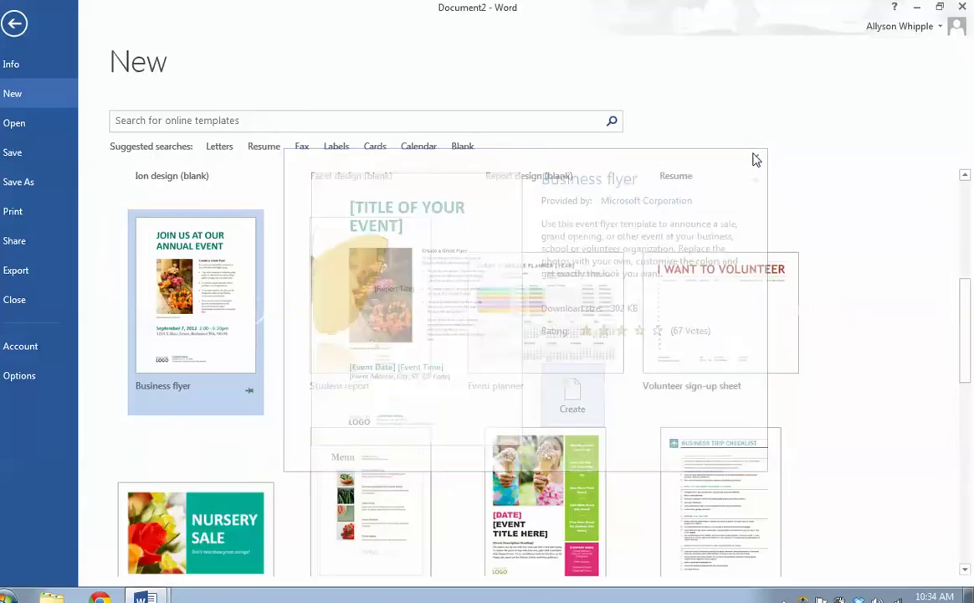
left_click(704, 310)
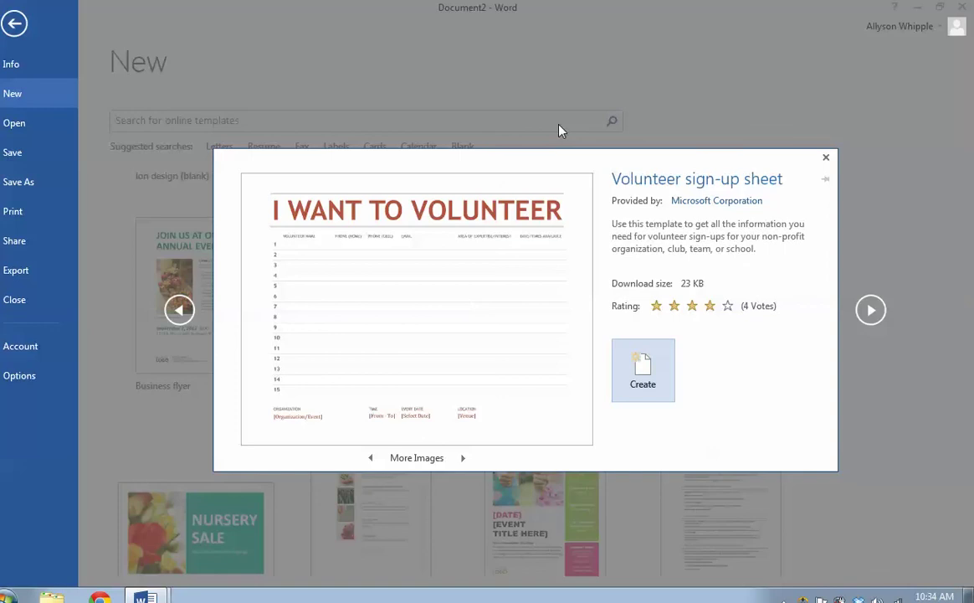
left_click(824, 156)
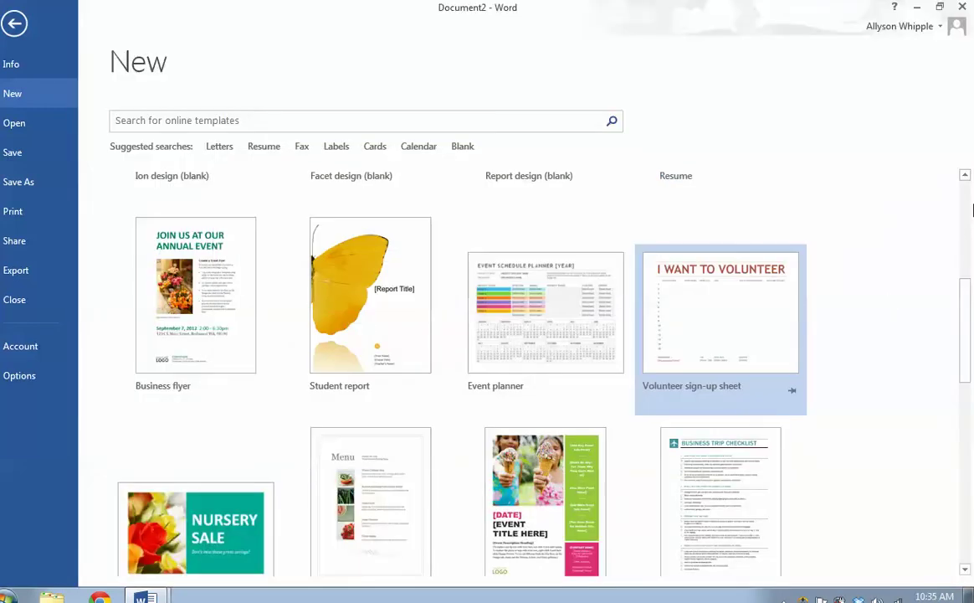
left_click_drag(968, 306, 958, 427)
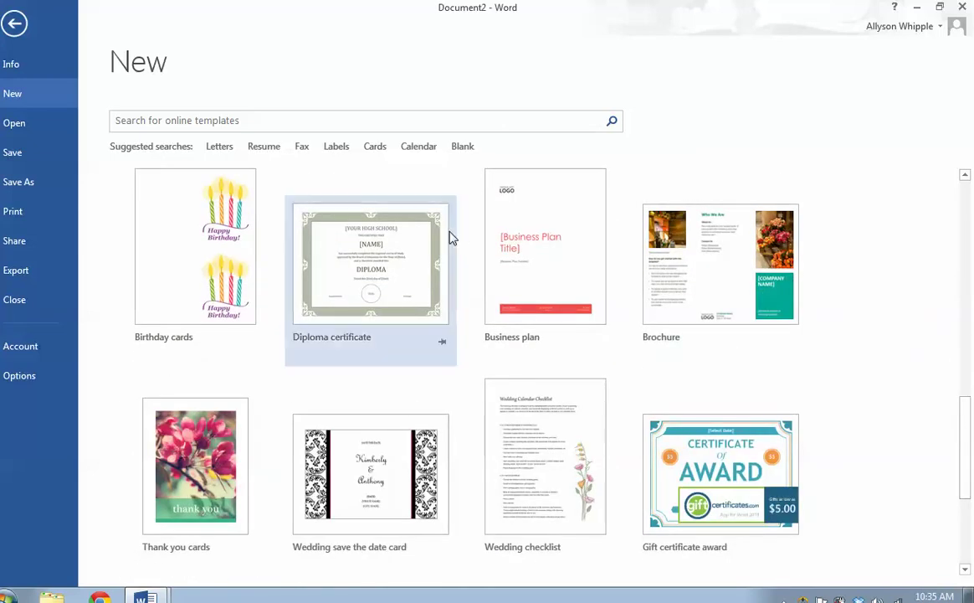
Preview the Diploma certificate and Birthday cards templates, closing each without creating a document, and look back over the event and business templates
left_click(405, 276)
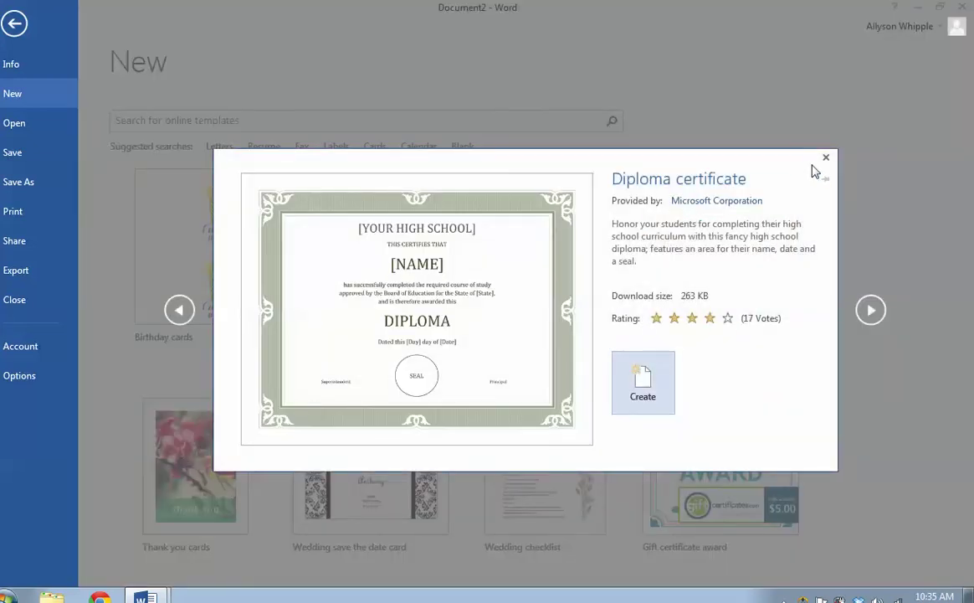
left_click(825, 158)
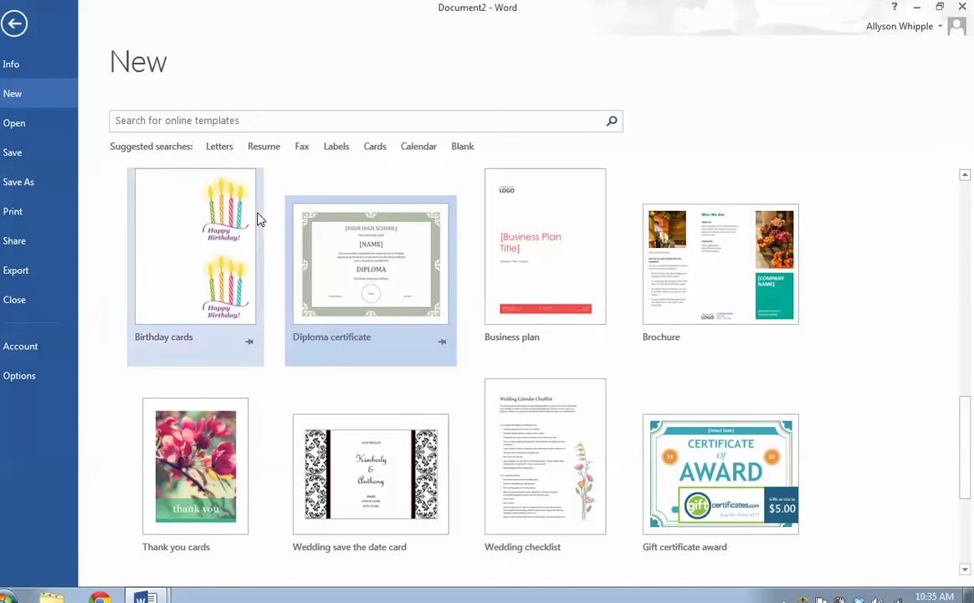
left_click(186, 238)
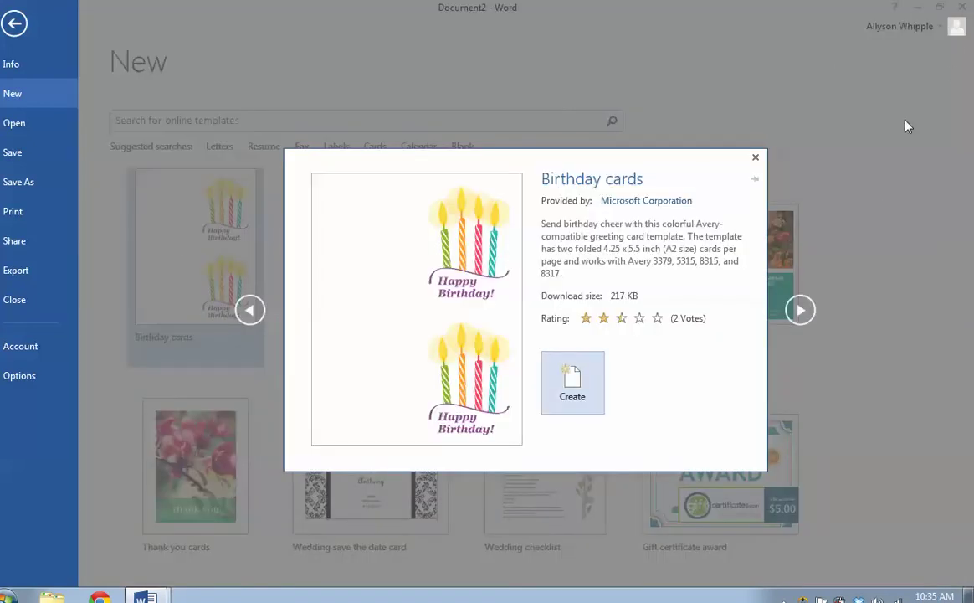
left_click(756, 160)
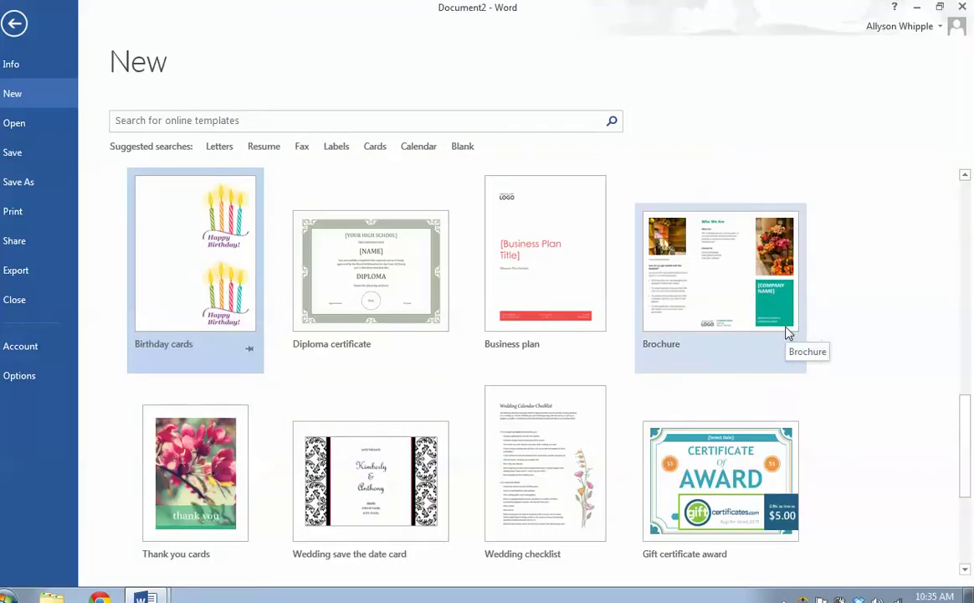
left_click_drag(964, 418, 963, 313)
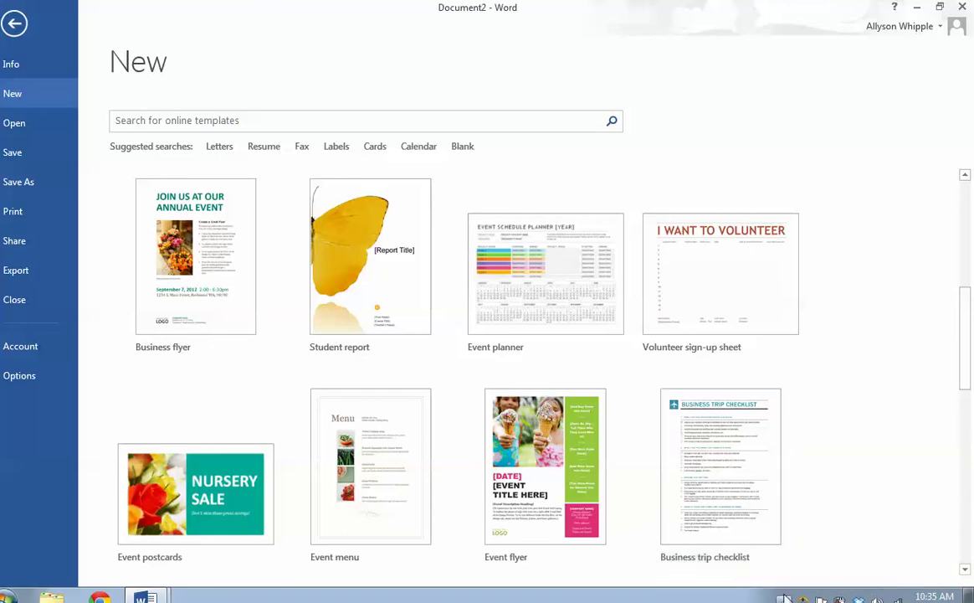
left_click(783, 598)
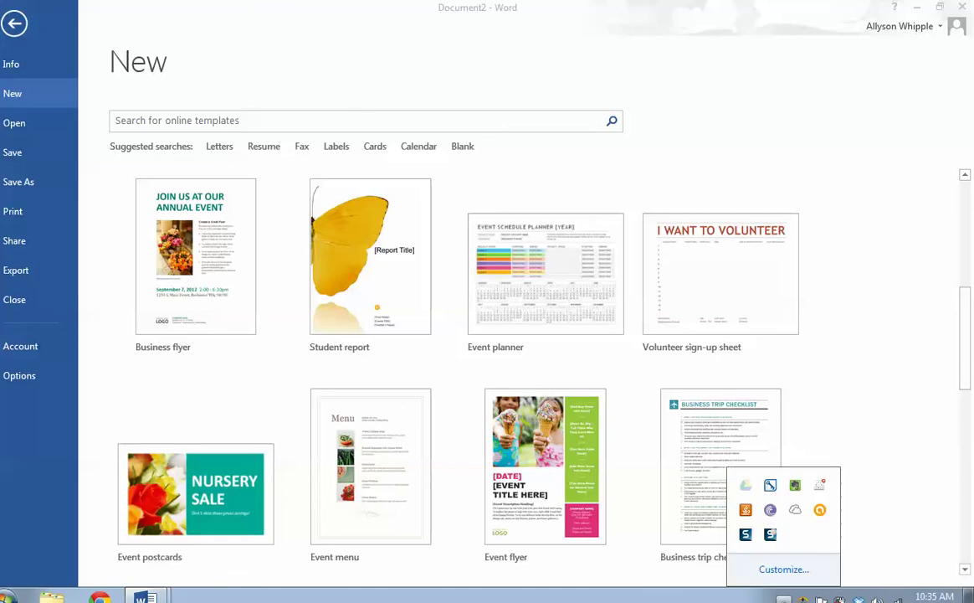